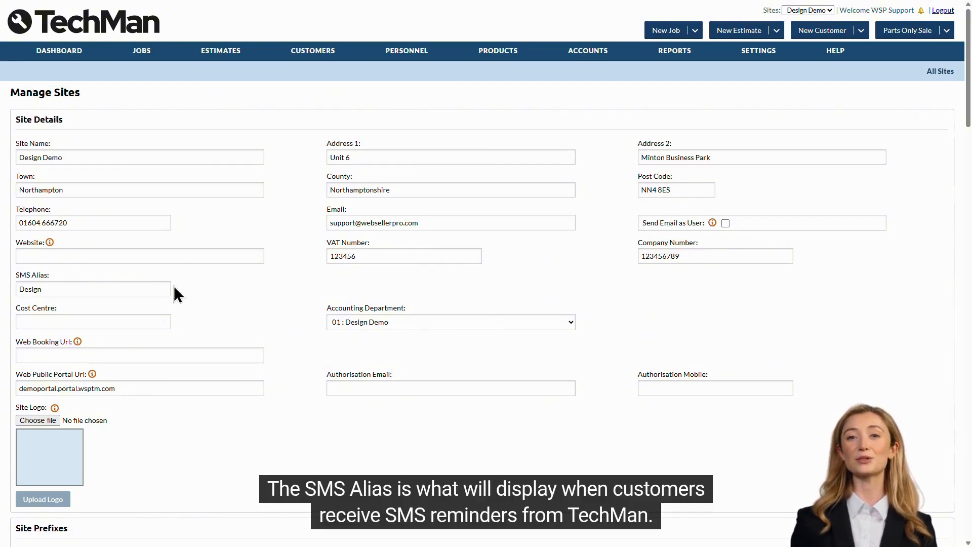
Set the site's SMS Alias to TechMan.
left_click(66, 289)
left_click_drag(66, 289, 17, 290)
type("Te")
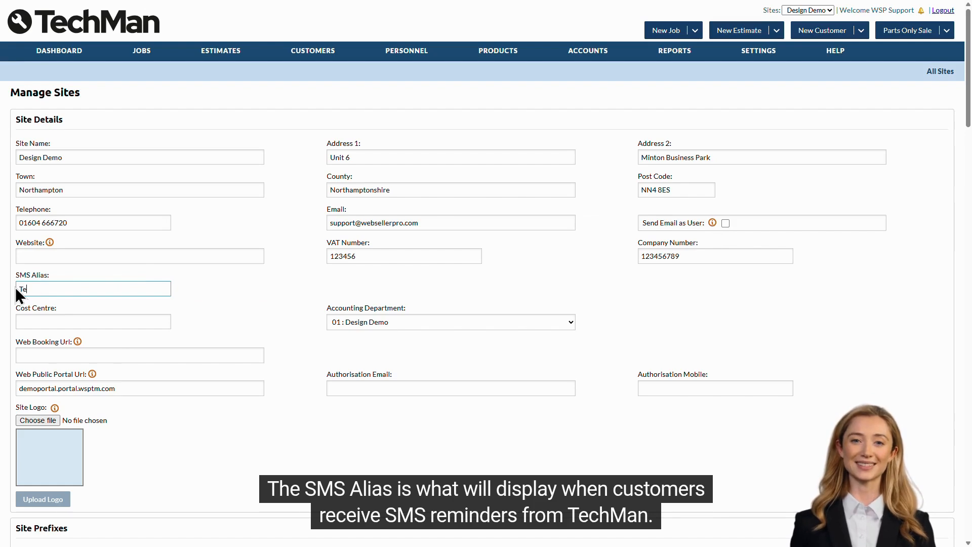
type("chMan")
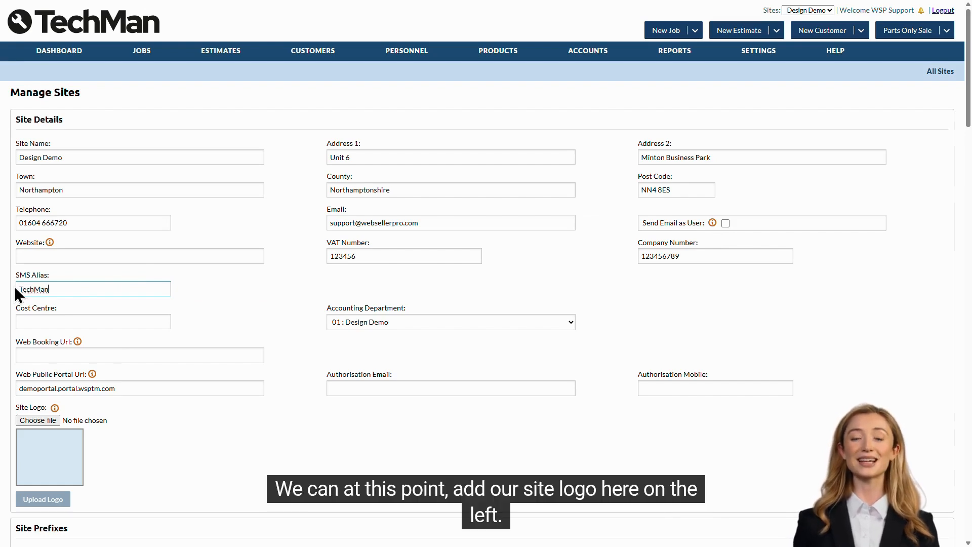
left_click(226, 290)
Choose techman-black-logo-spanner as the site logo file and upload it.
scroll(226, 290, "down", 3)
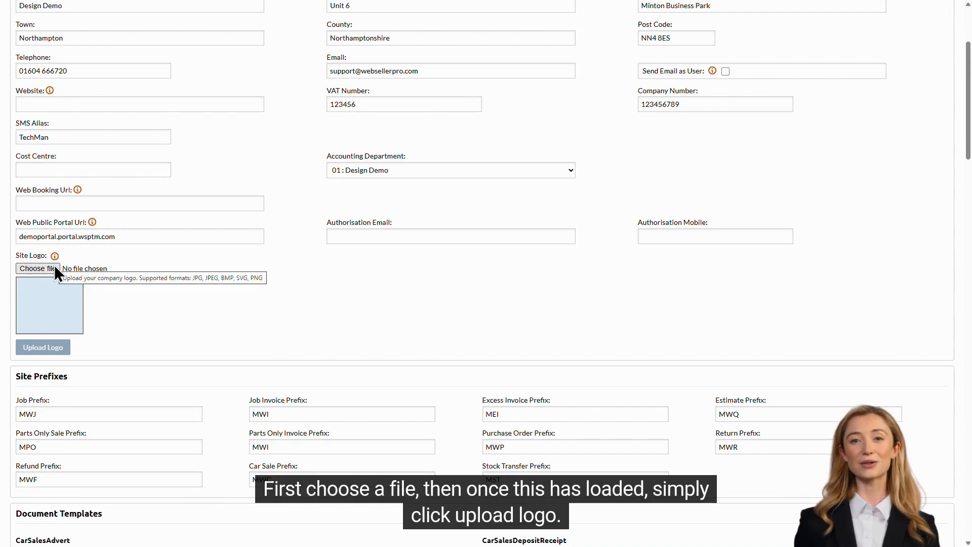
left_click(52, 268)
double_click(230, 113)
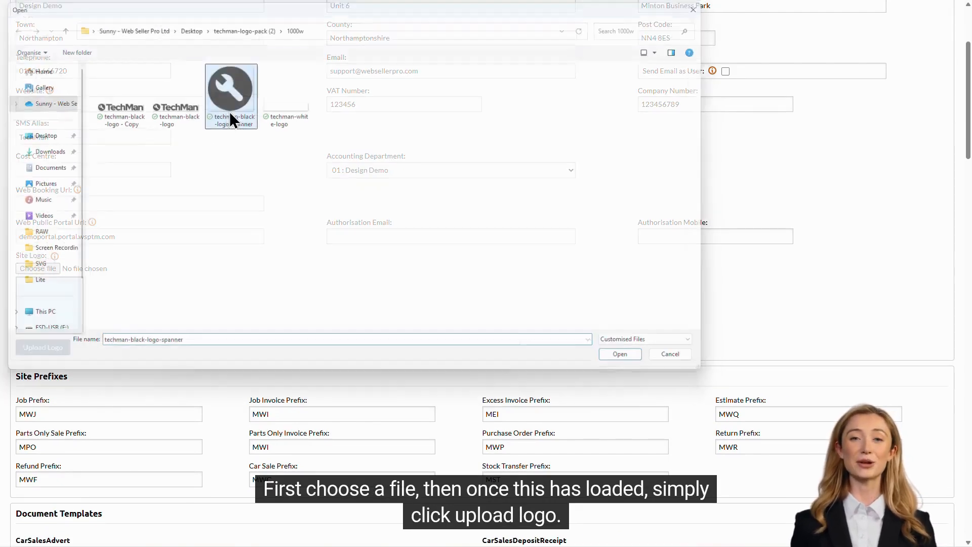
left_click(48, 348)
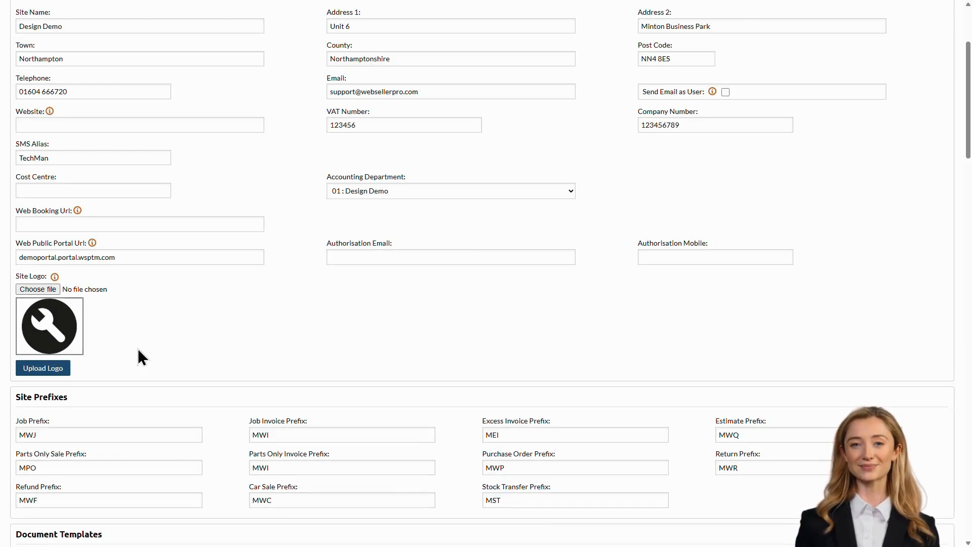
Save the updated site details.
scroll(205, 349, "down", 2)
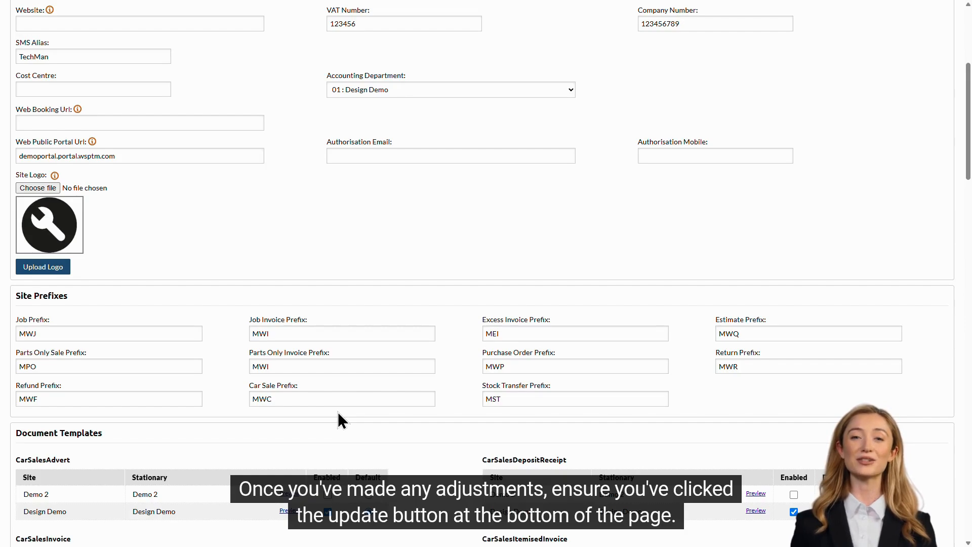
scroll(338, 412, "down", 20)
scroll(455, 412, "down", 6)
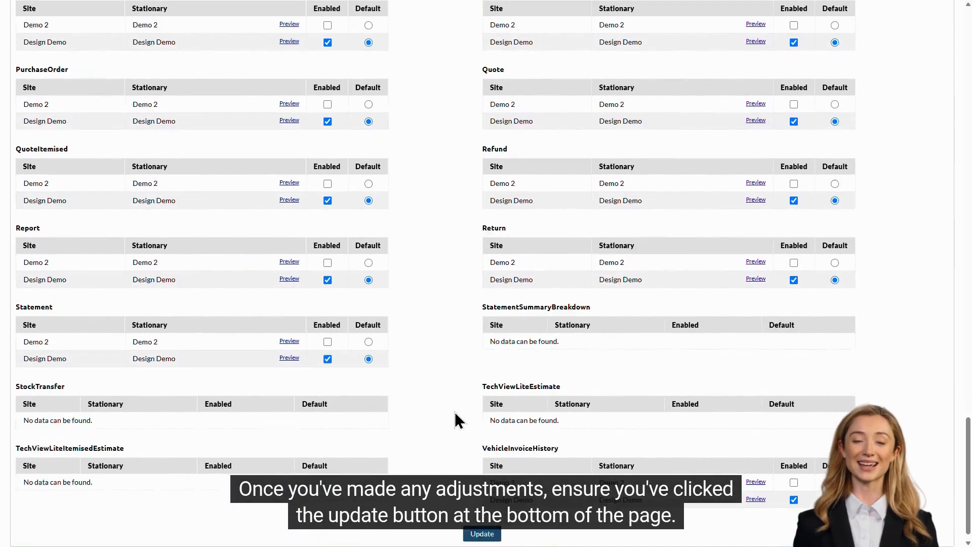
left_click(482, 521)
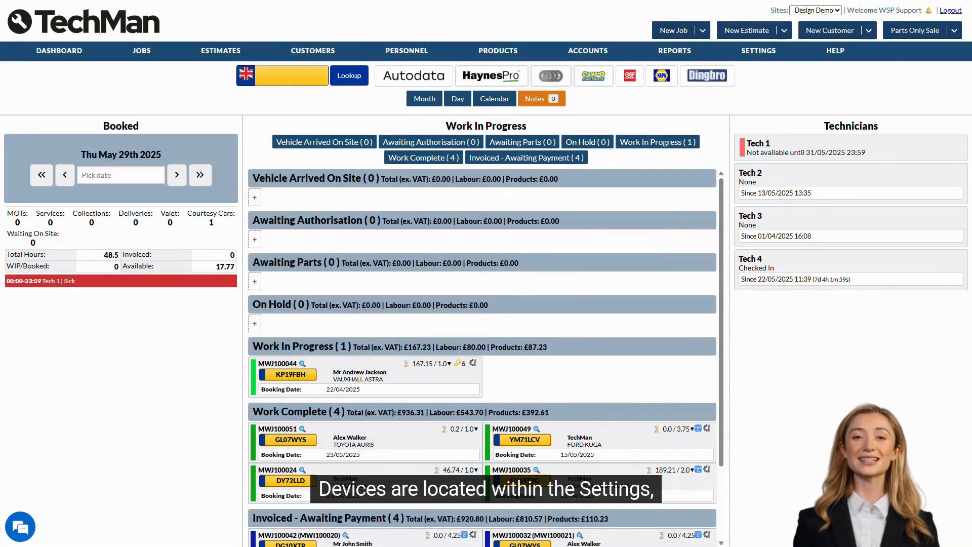
Open the devices settings and start adding a new device.
left_click(758, 51)
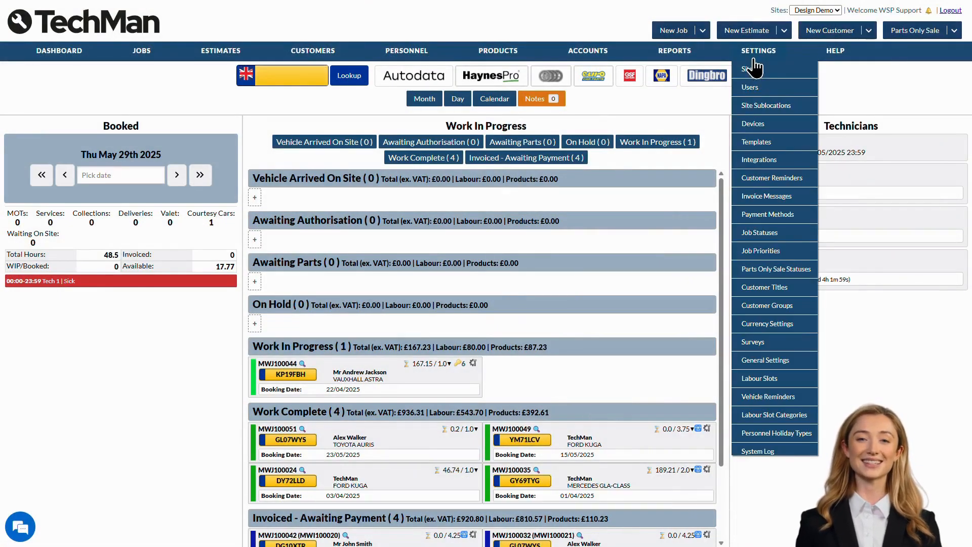
left_click(788, 125)
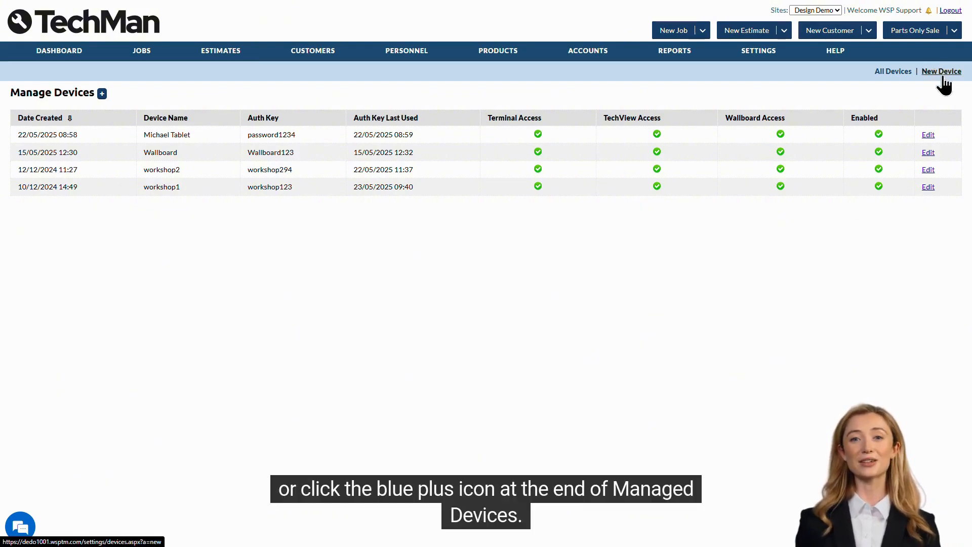
left_click(102, 94)
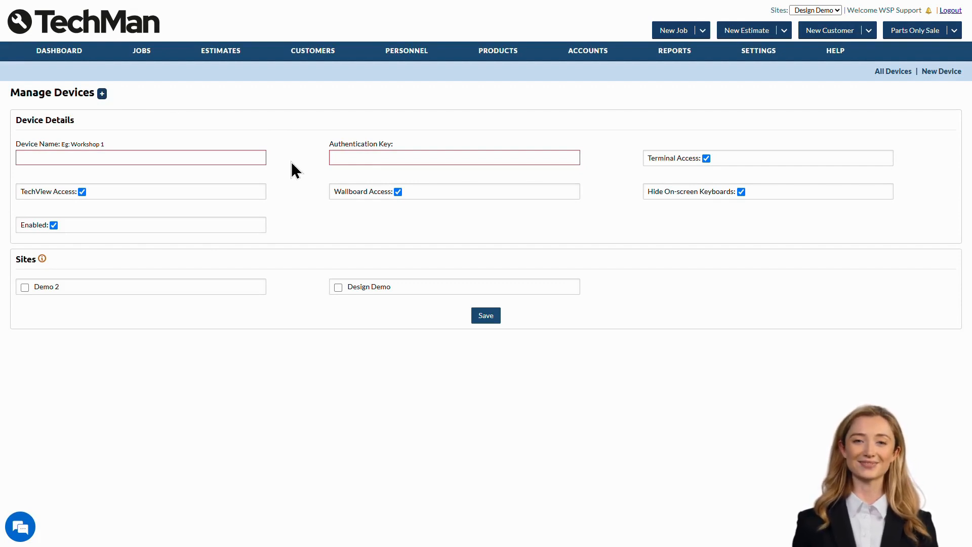
Name the new device Tablet 1.
left_click(245, 157)
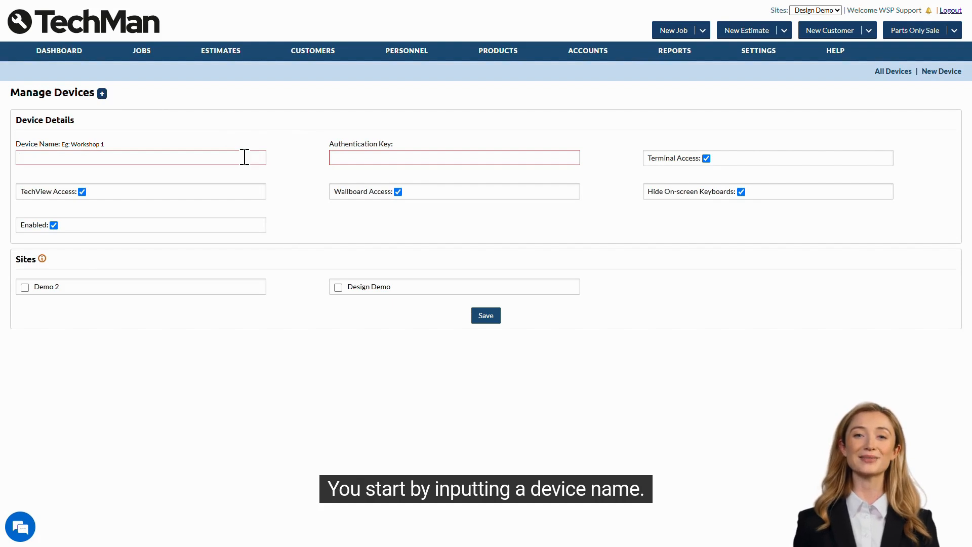
type("Tablet 1")
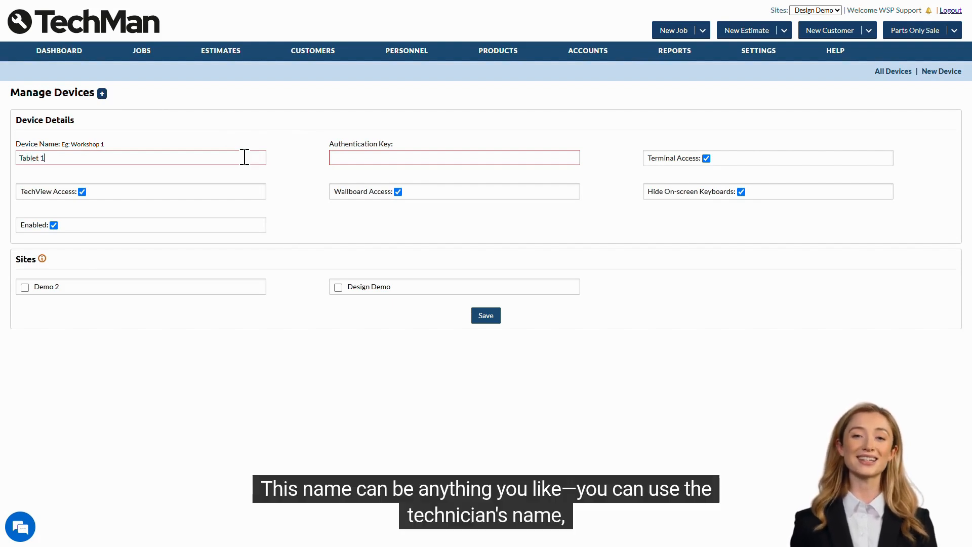
left_click(284, 160)
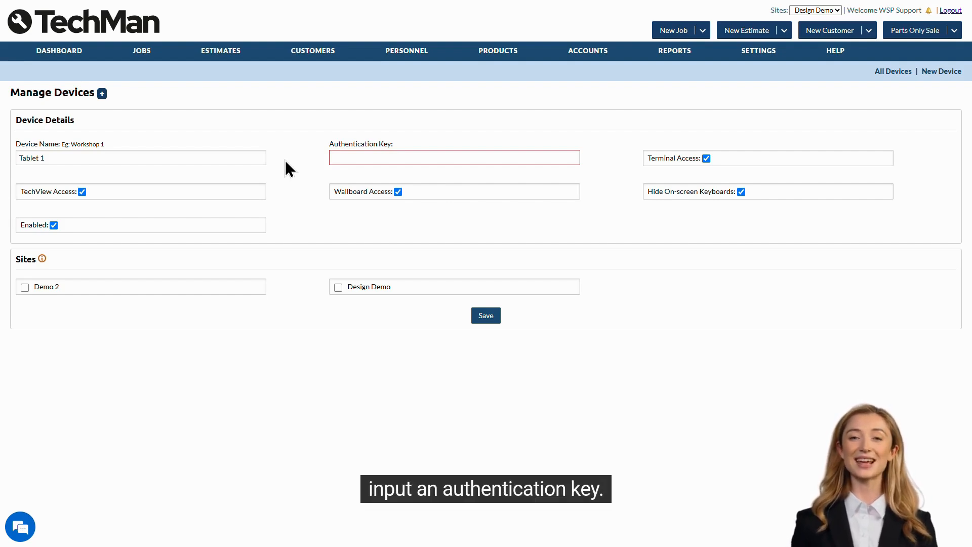
Enter the device's authentication key.
left_click(347, 158)
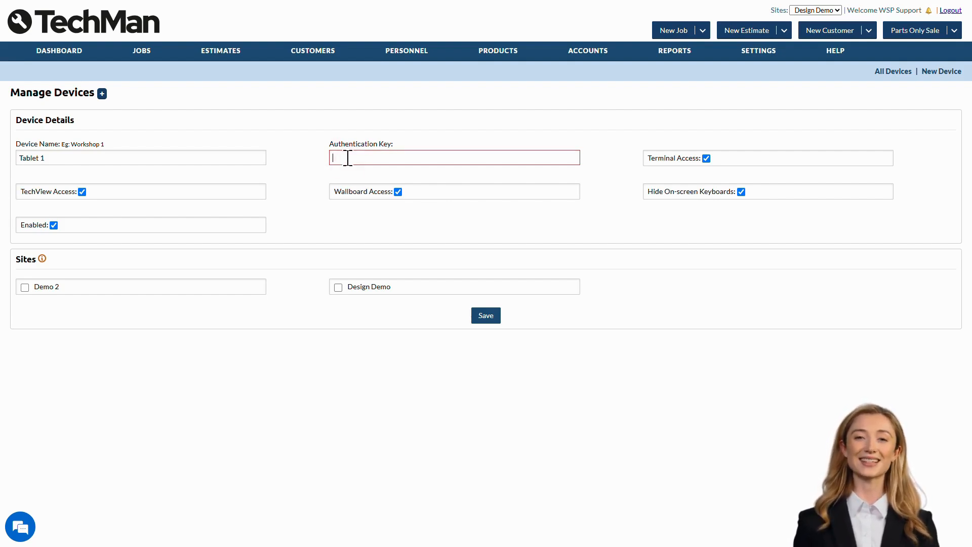
type("123456789")
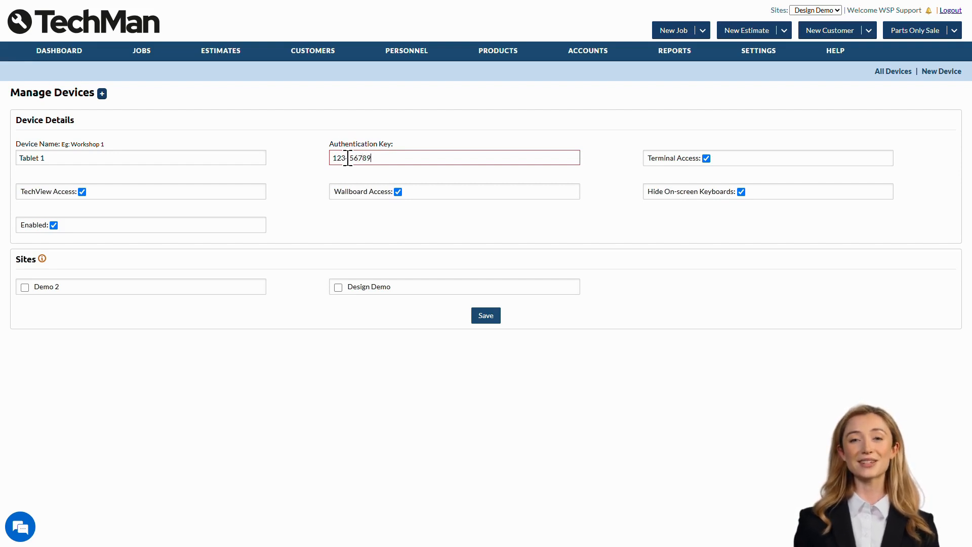
left_click(312, 157)
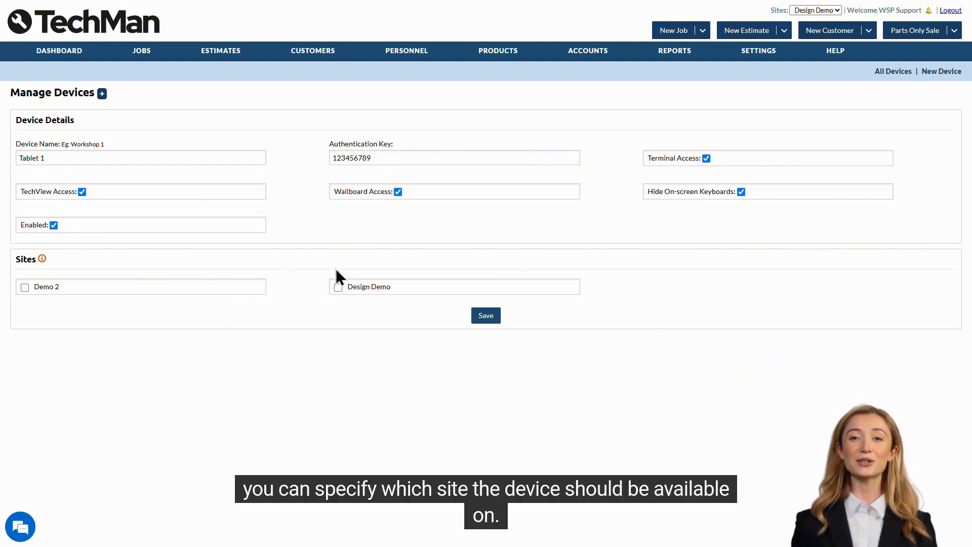
Make the device available on the Design Demo site only and save it.
left_click(370, 286)
left_click(218, 281)
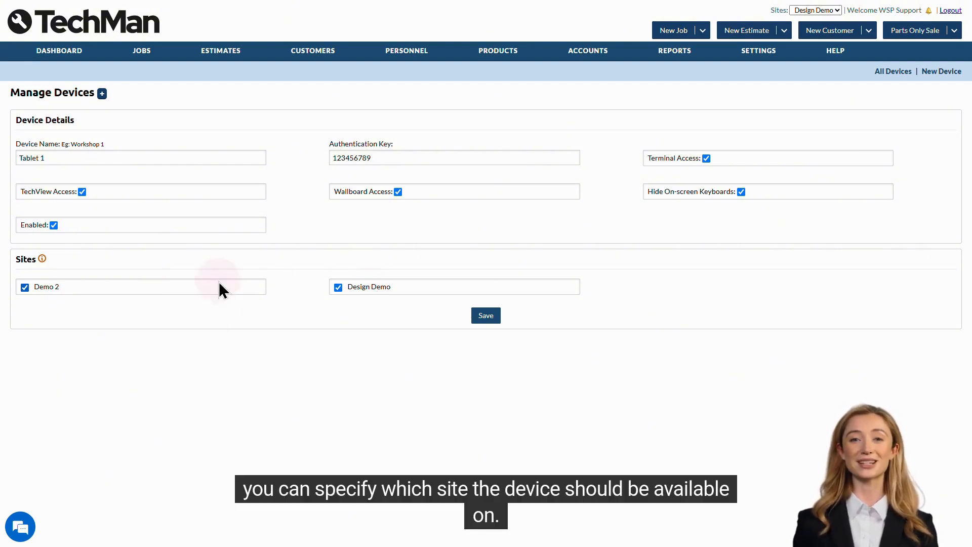
left_click(178, 283)
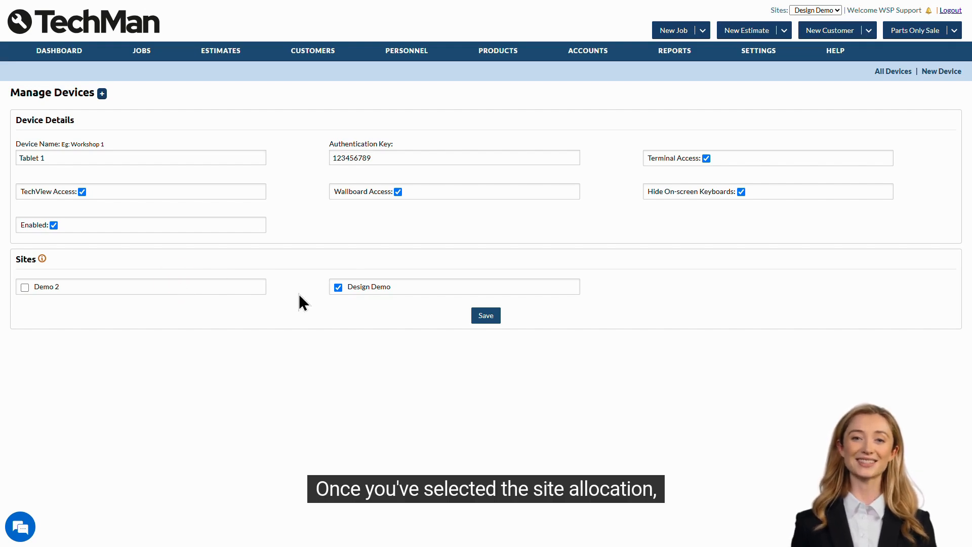
left_click(485, 321)
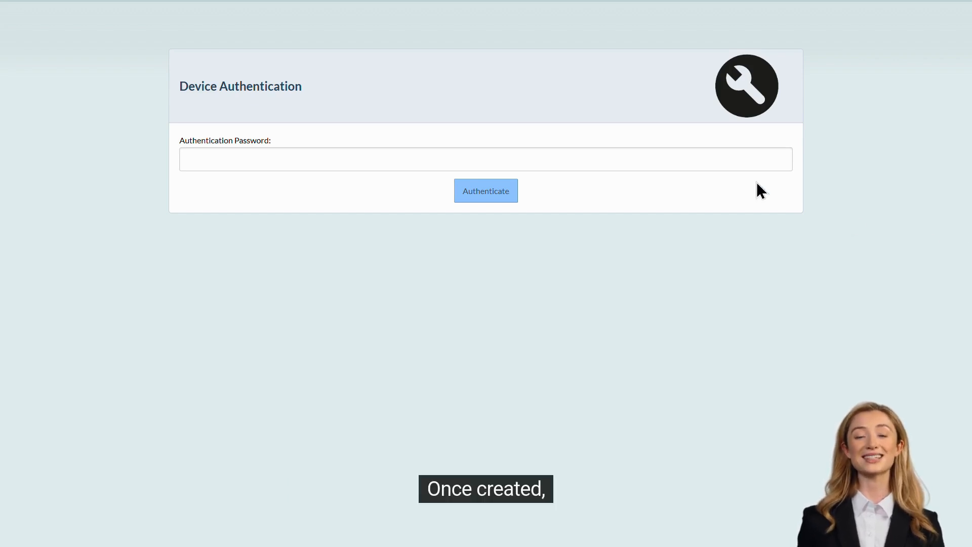
Enter the authentication password on the device authentication page and authenticate.
left_click(708, 163)
type("****")
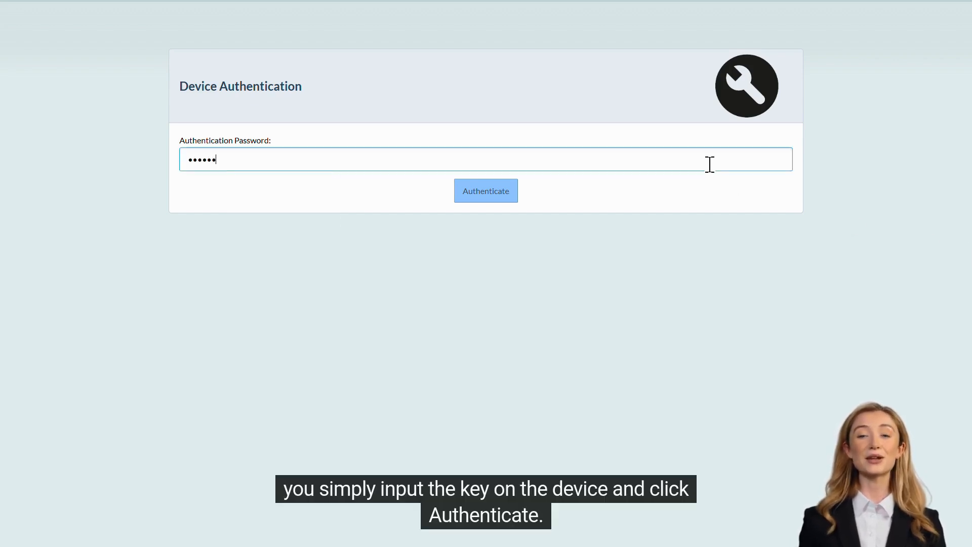
left_click(486, 197)
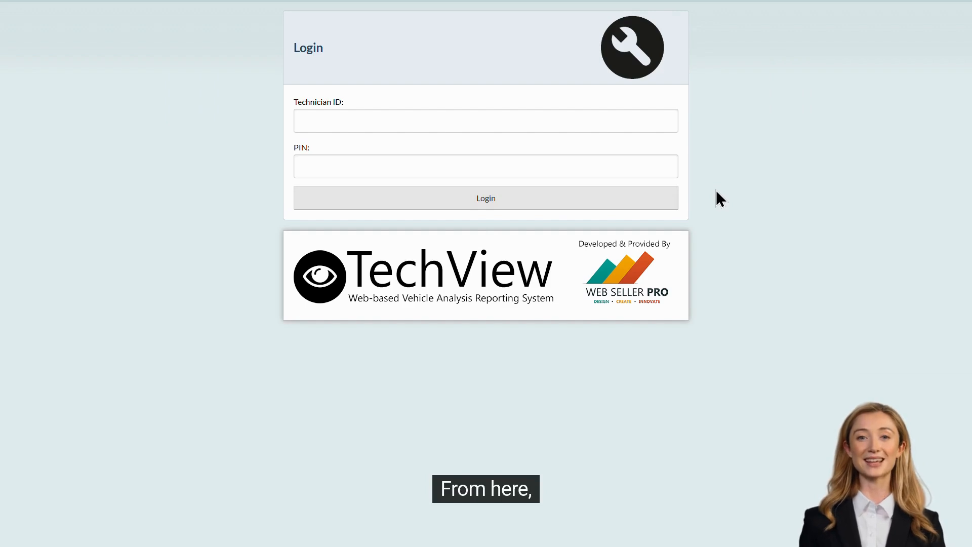
left_click(527, 116)
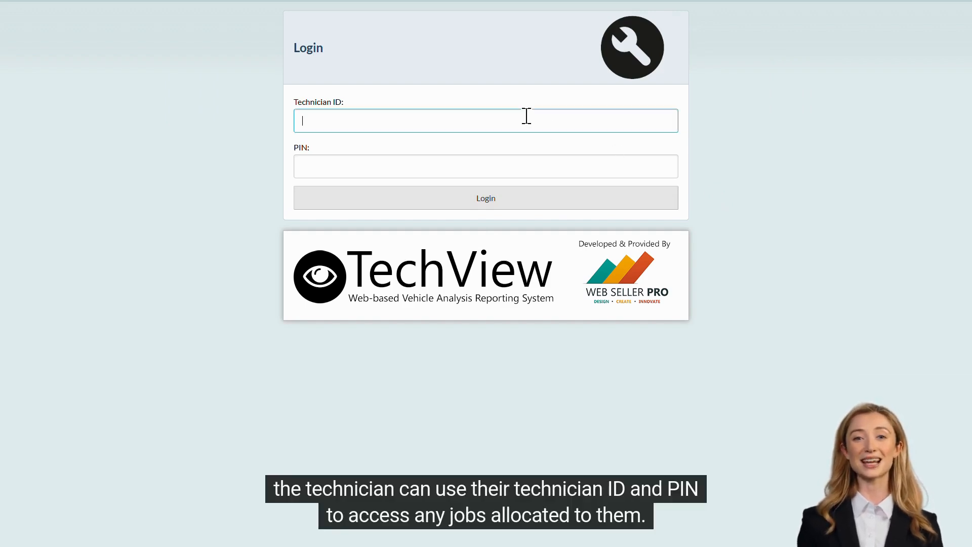
left_click(526, 197)
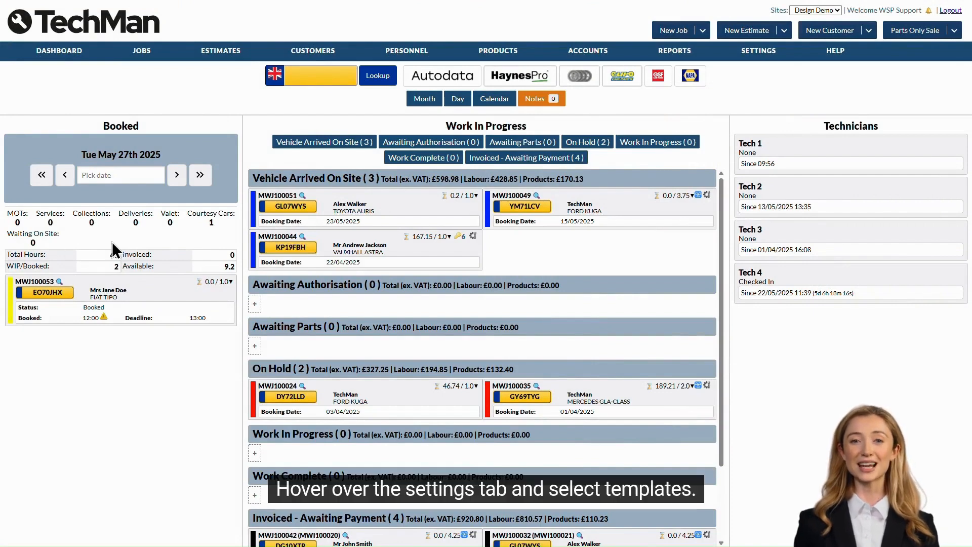
Open the templates settings and start a new template.
mouse_move(760, 55)
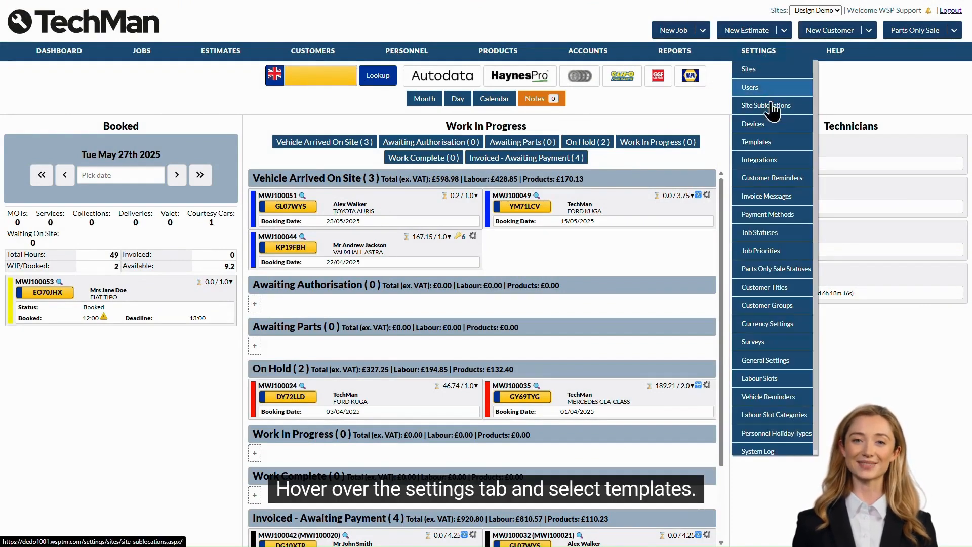
left_click(771, 145)
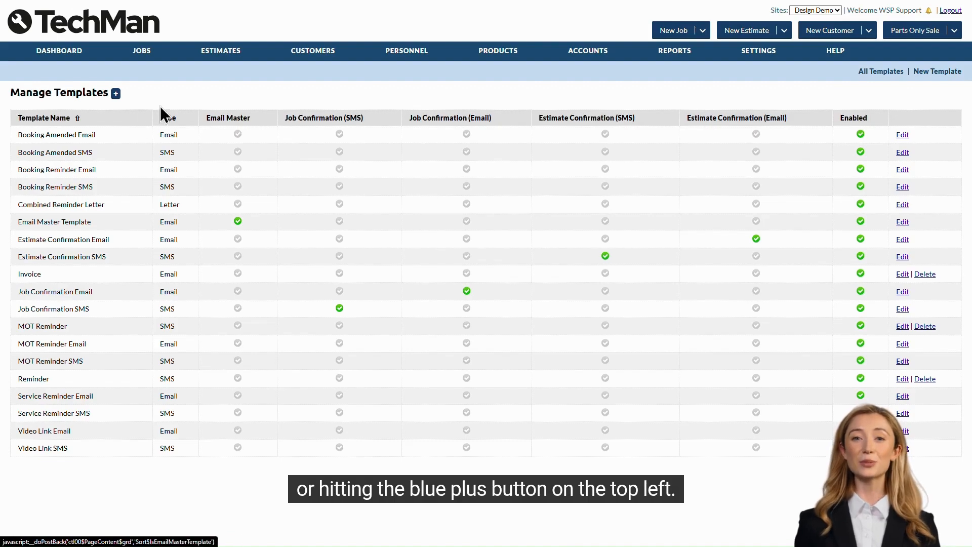
left_click(116, 94)
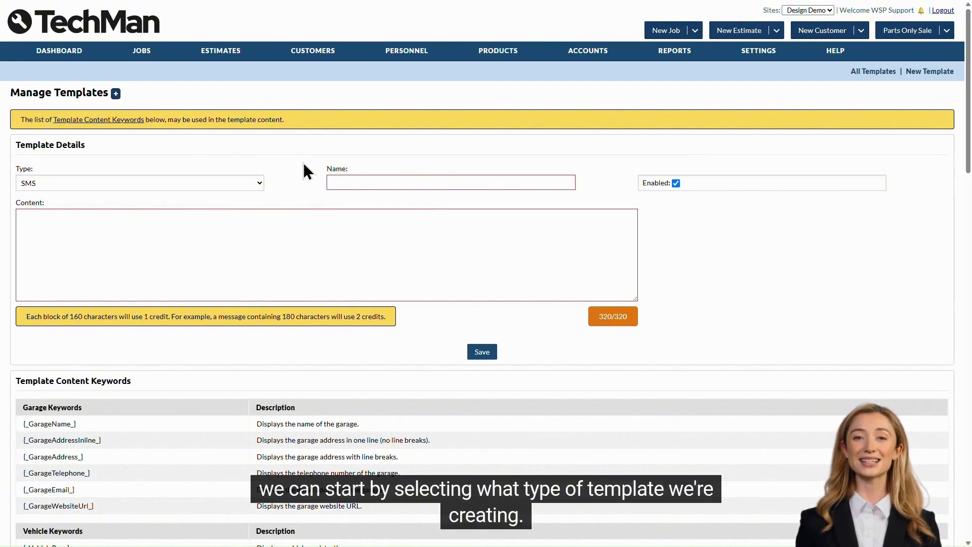
Set the template type to SMS and name it Vehicle ready for collection.
left_click(255, 181)
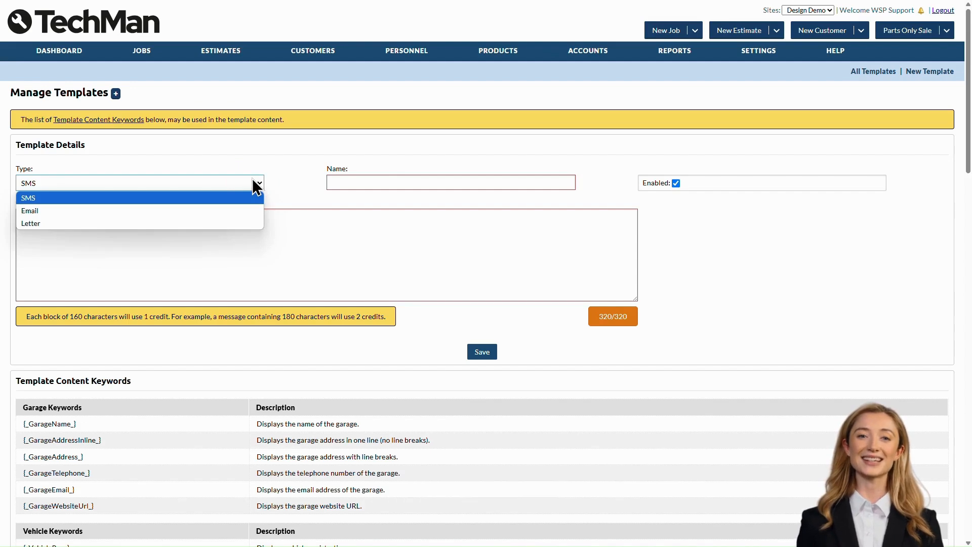
left_click(126, 200)
left_click(344, 183)
type("Vehicle ready for collection")
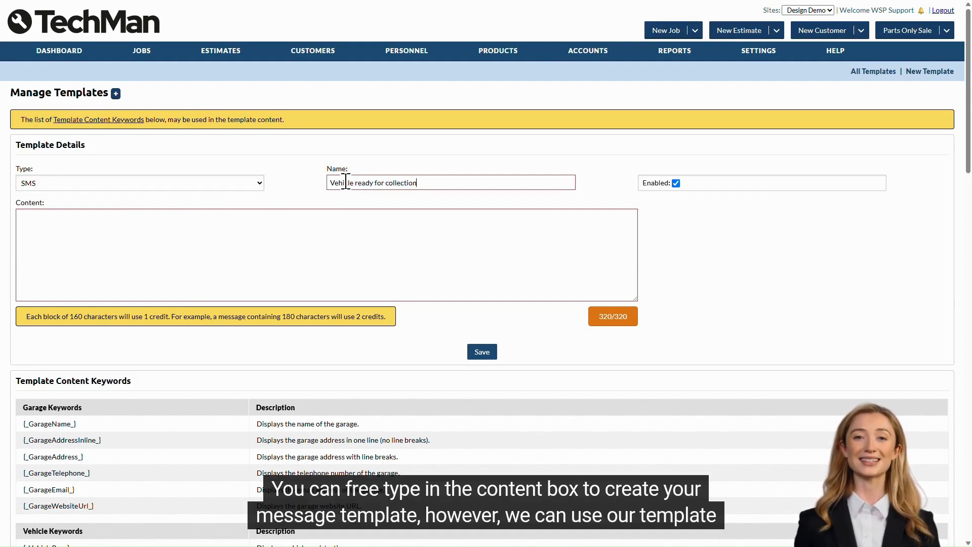
Copy the [_Greeting_] keyword from the customer keywords list for the template content.
left_click(249, 233)
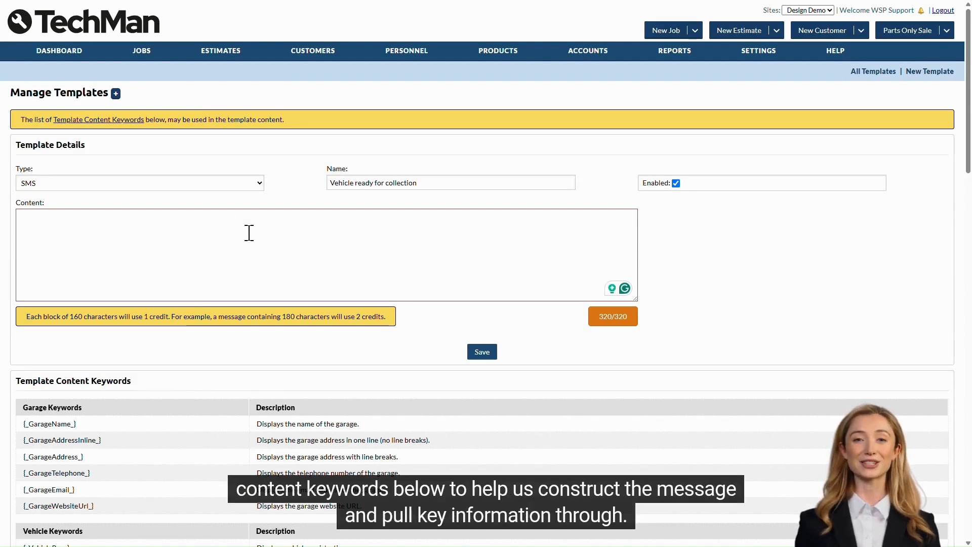
scroll(249, 233, "down", 4)
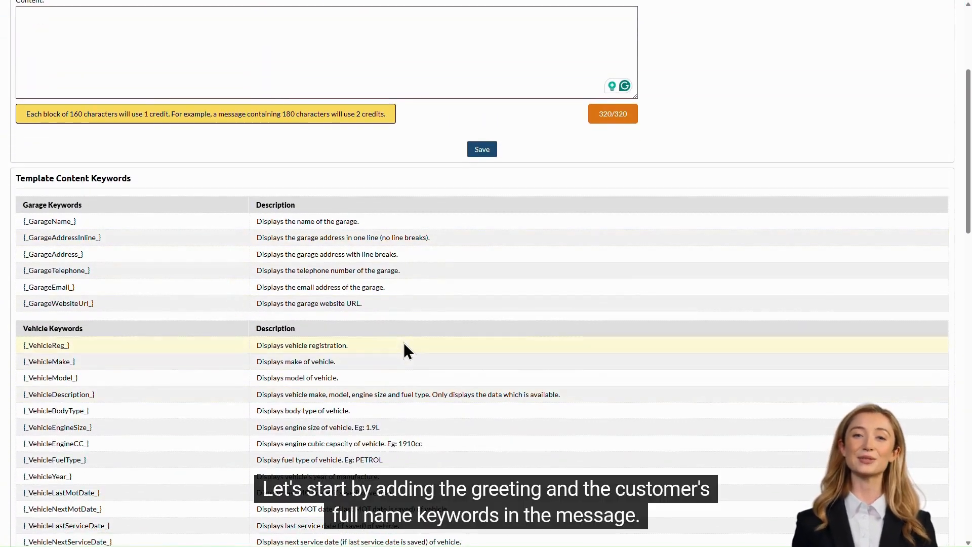
scroll(400, 312, "down", 6)
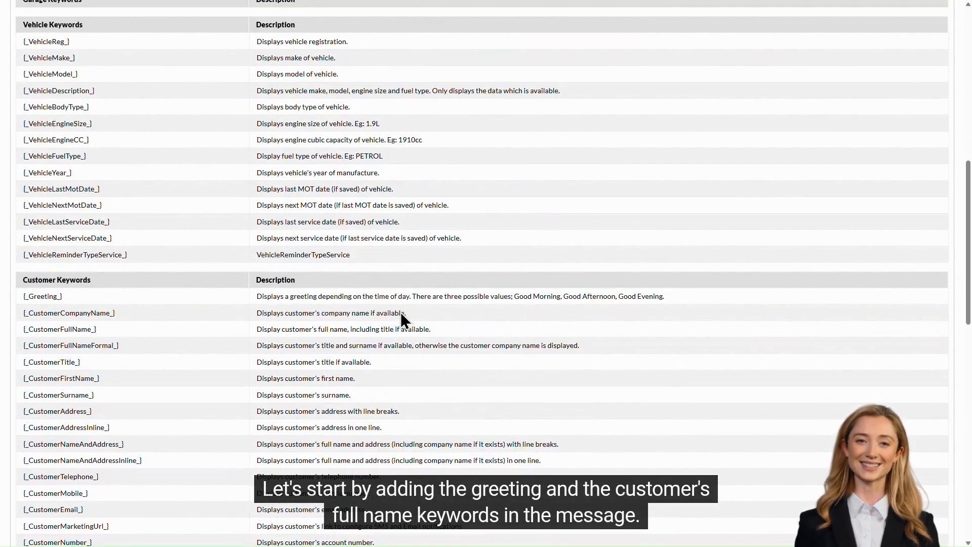
triple_click(35, 296)
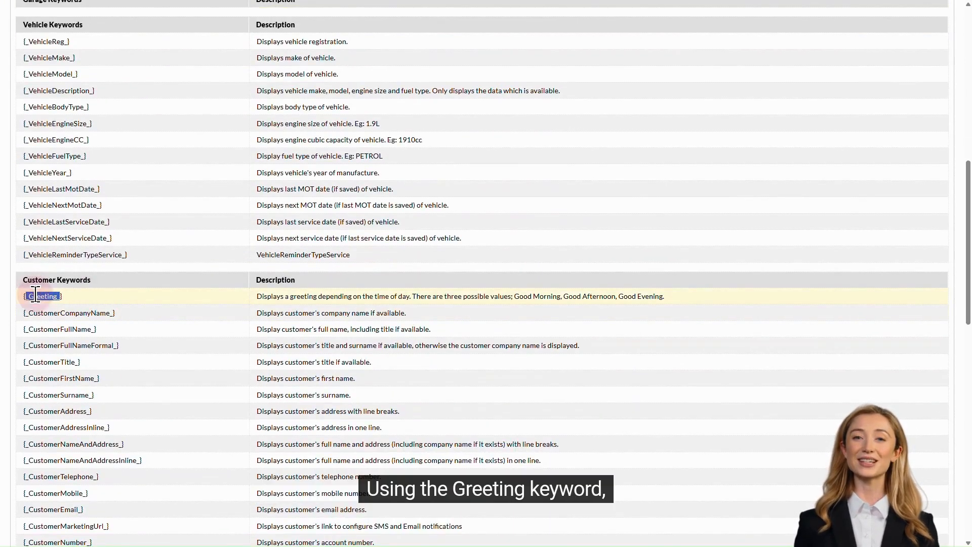
right_click(37, 297)
left_click(61, 303)
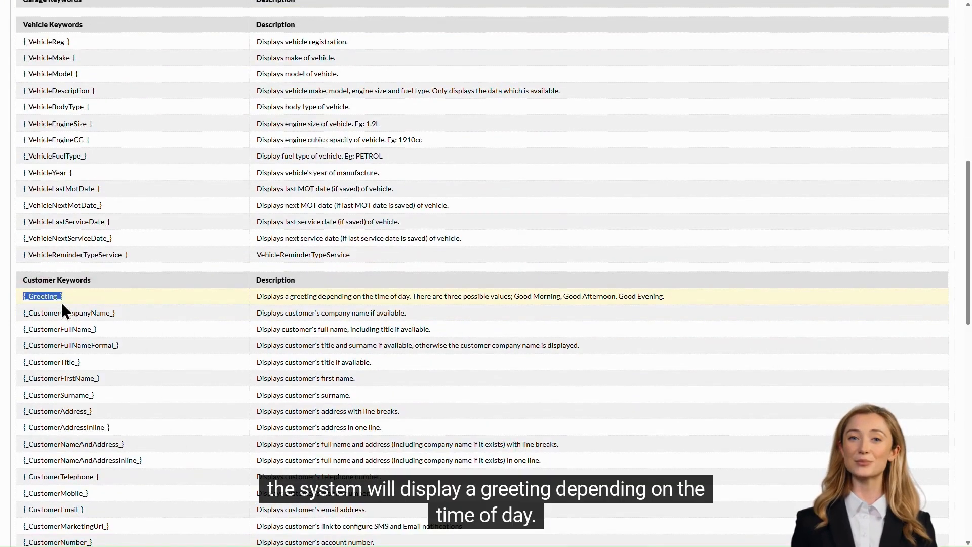
scroll(221, 280, "up", 10)
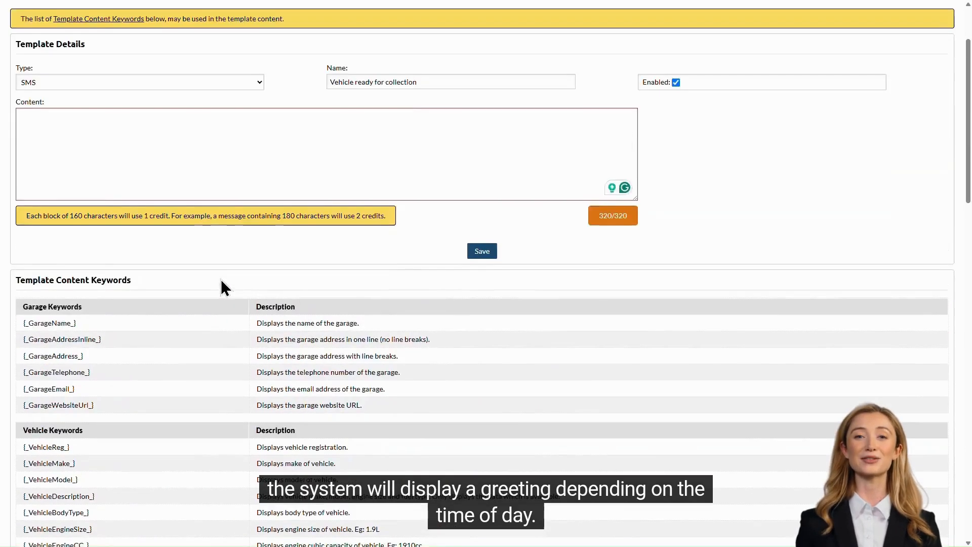
Paste the [_Greeting_] keyword into the template content, then copy and paste [_CustomerFullName_] after it.
right_click(109, 257)
left_click(166, 358)
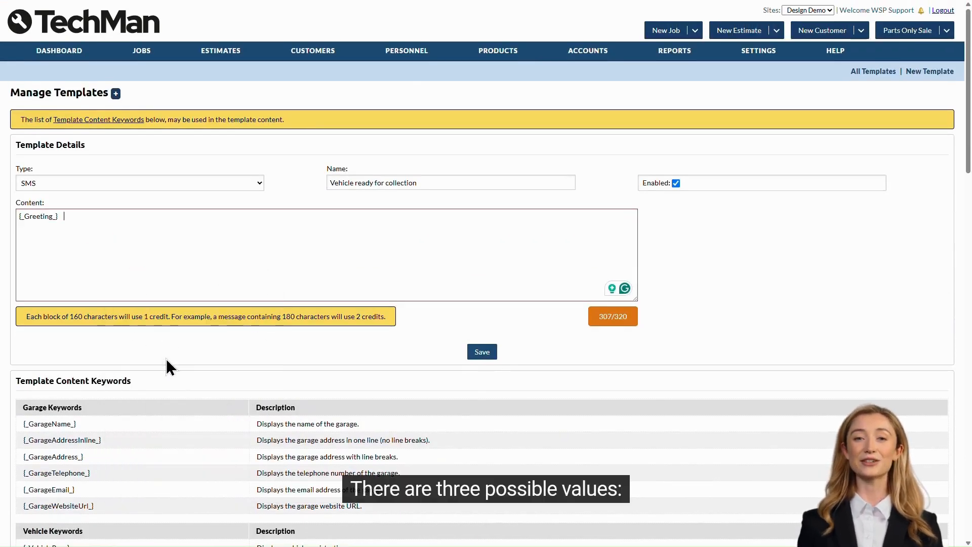
scroll(210, 333, "down", 9)
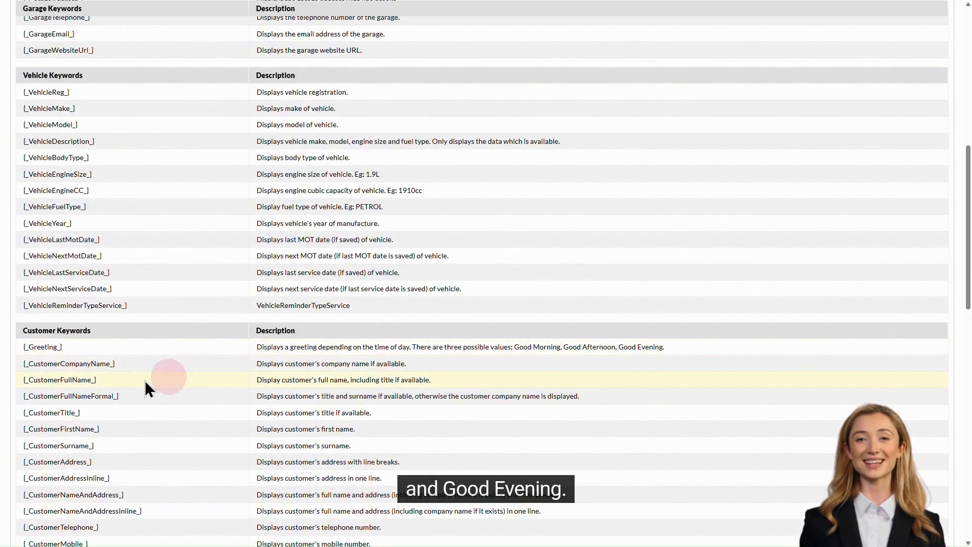
triple_click(39, 381)
right_click(49, 380)
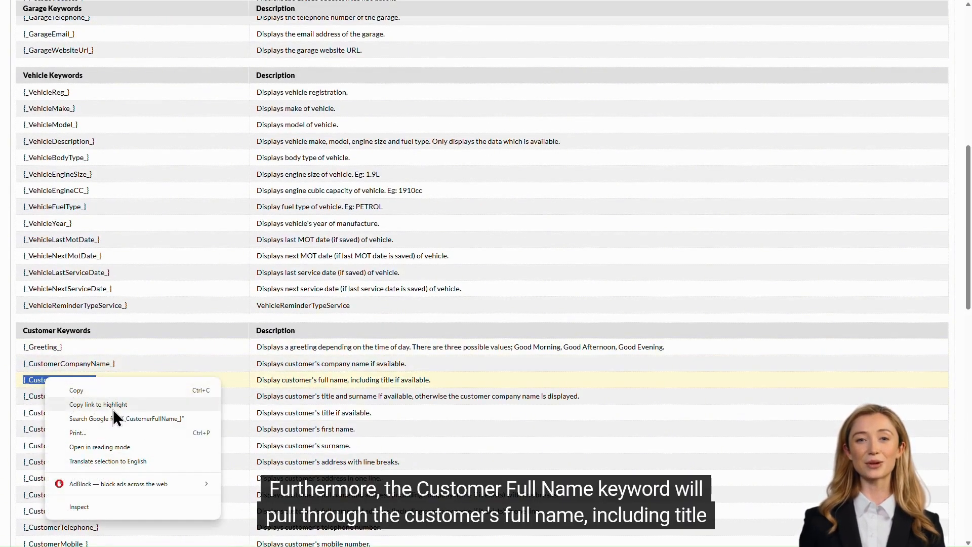
left_click(108, 393)
scroll(188, 322, "up", 8)
left_click(99, 165)
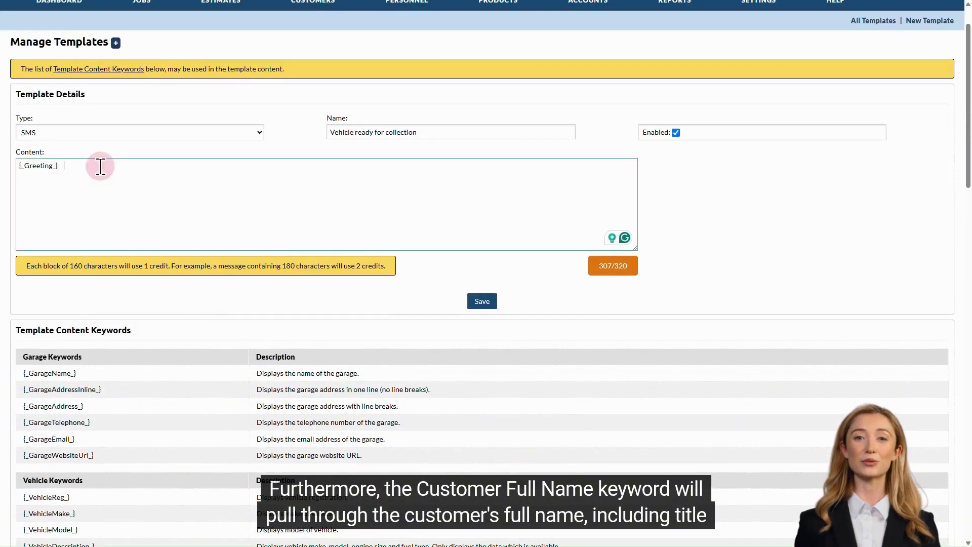
right_click(101, 167)
left_click(157, 267)
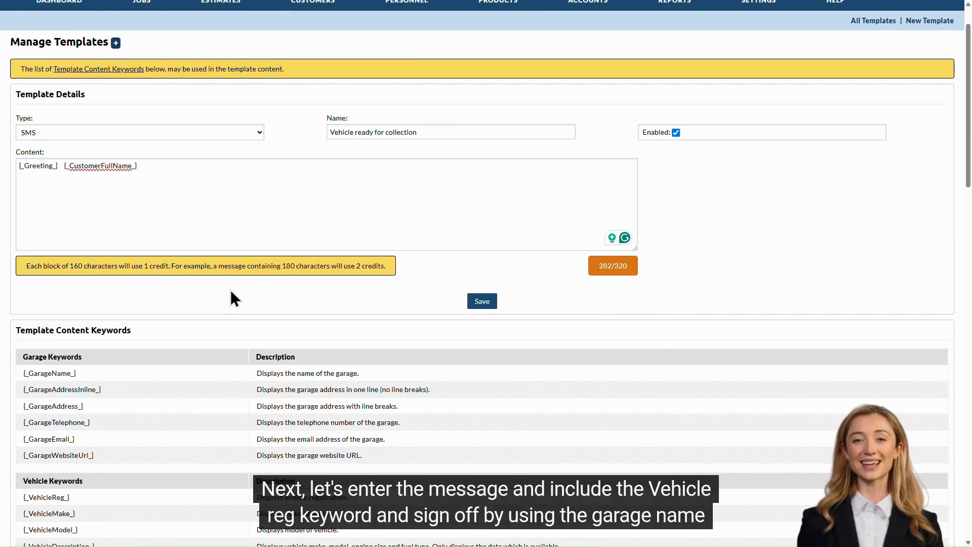
Add a new line reading 'Your vehicle [_VehicleReg_] is ready for collection.' using the copied vehicle registration keyword.
left_click(99, 193)
key("Return")
key("Return")
type("Your vehi")
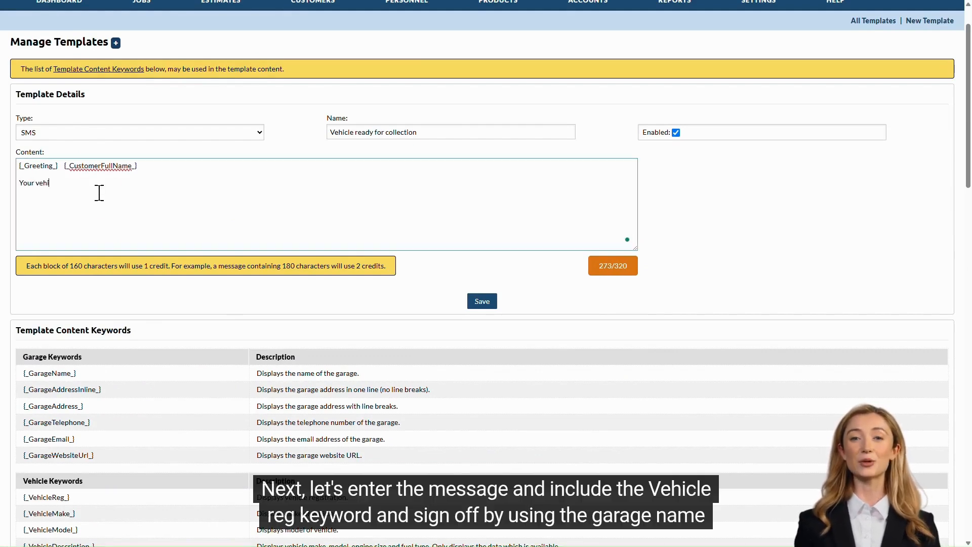
type("cle is ready for collection")
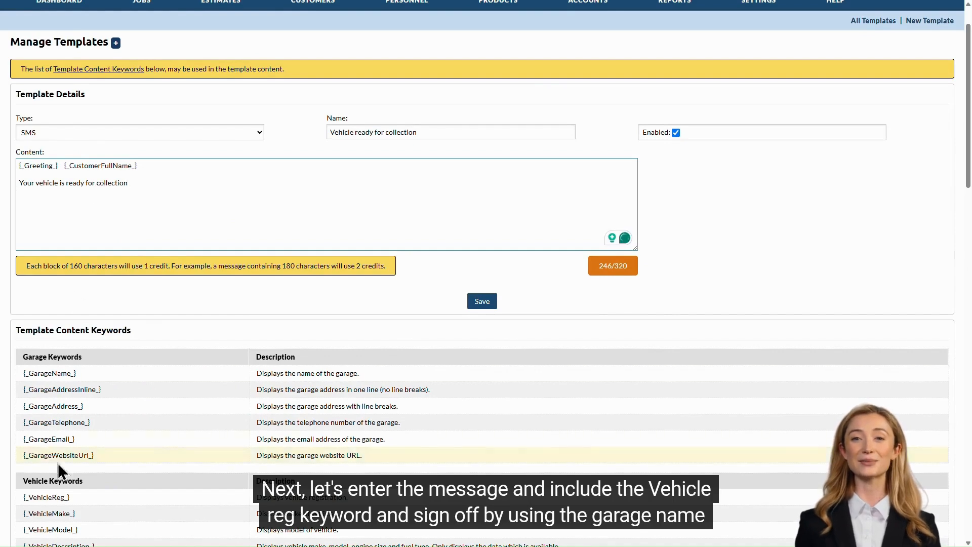
double_click(46, 497)
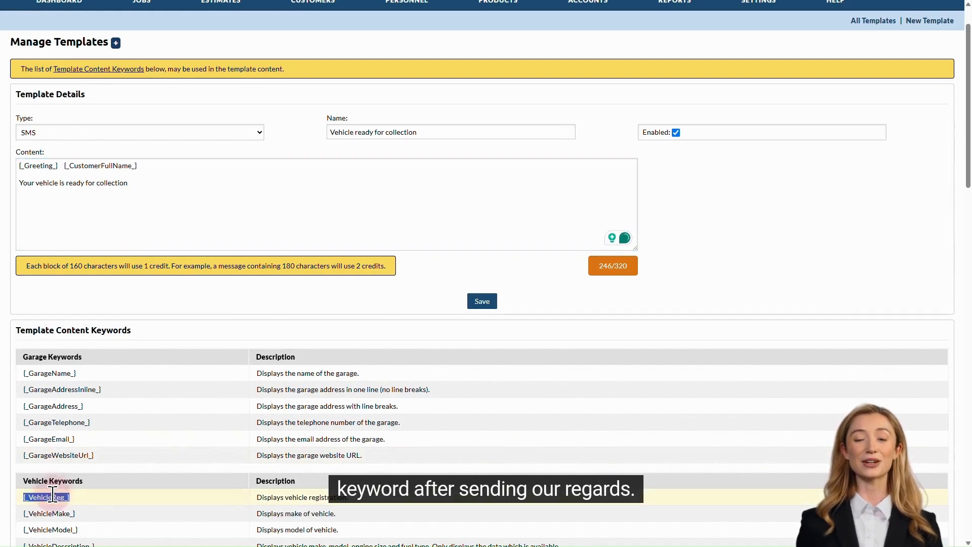
key("ctrl+c")
left_click(59, 183)
key("ctrl+v")
type("collection.  ")
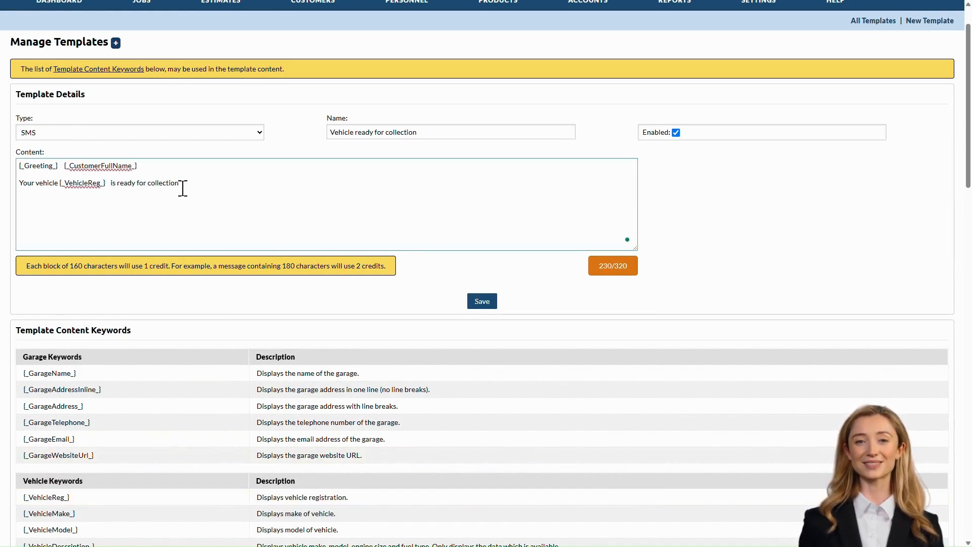
type("Kind r")
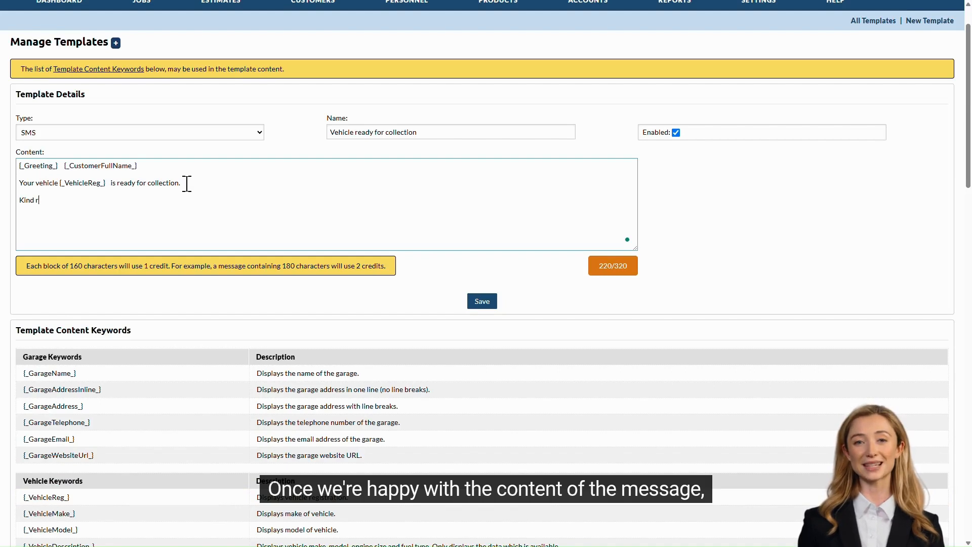
type("egards,")
Sign off with 'Kind regards,' followed by the [_GarageName_] keyword, and save the template.
double_click(62, 373)
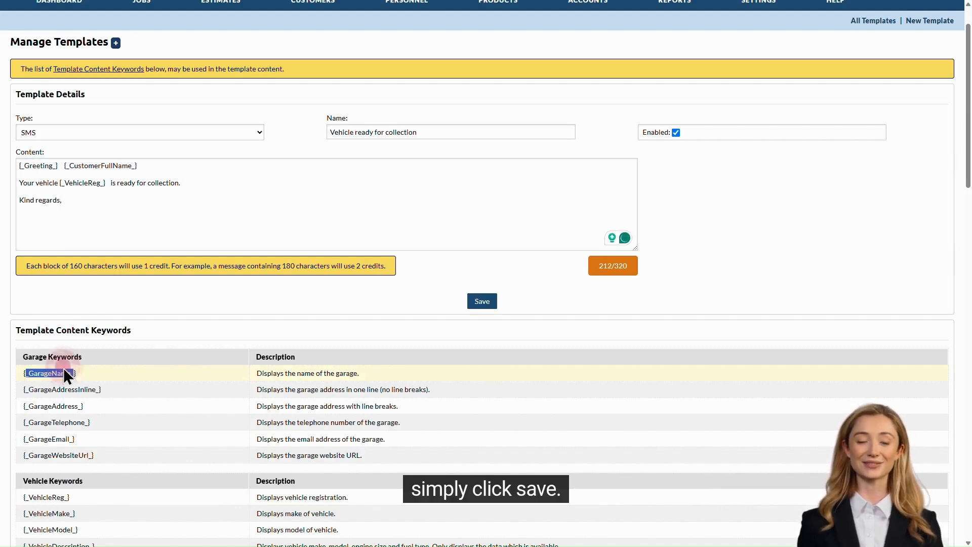
left_click(71, 223)
key("ctrl+v")
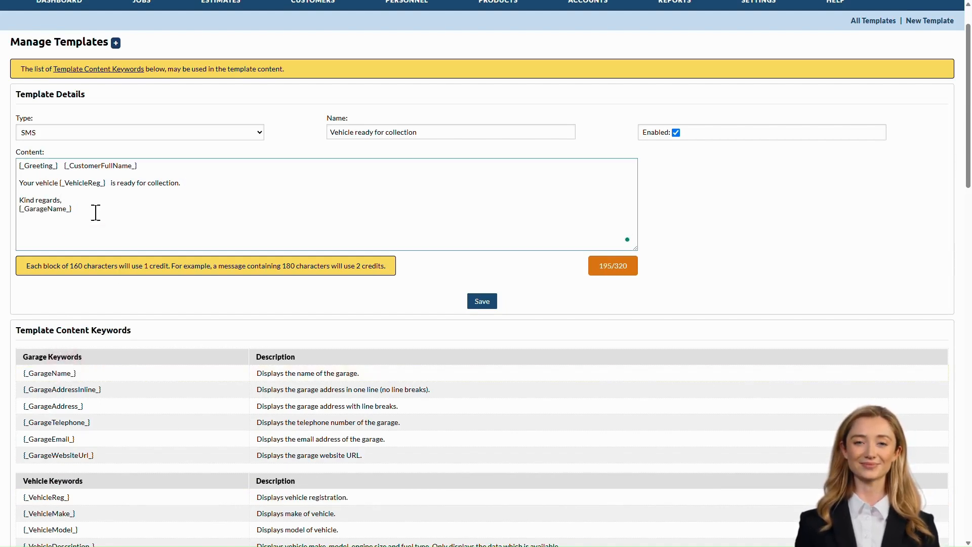
left_click(478, 302)
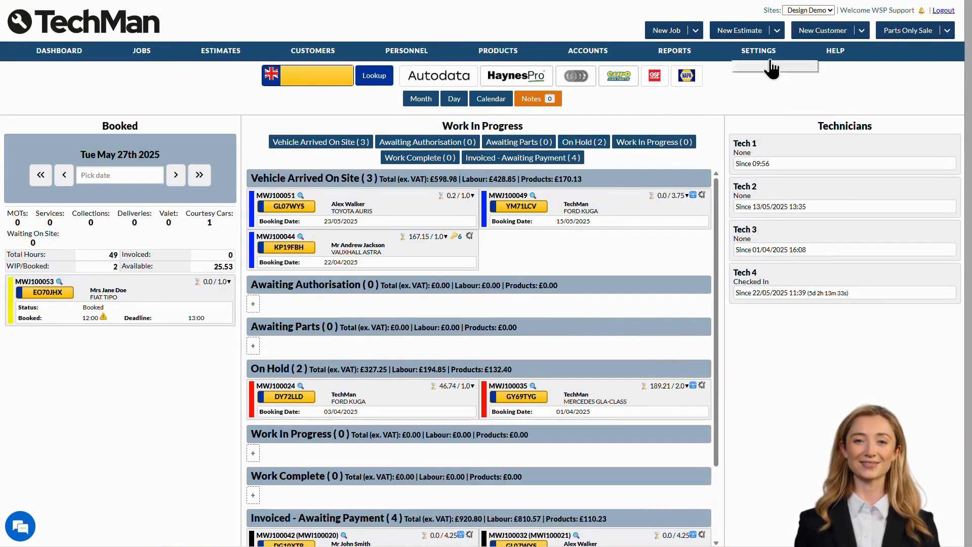
Open the integrations settings and expand the Euro Car Parts integration.
mouse_move(759, 60)
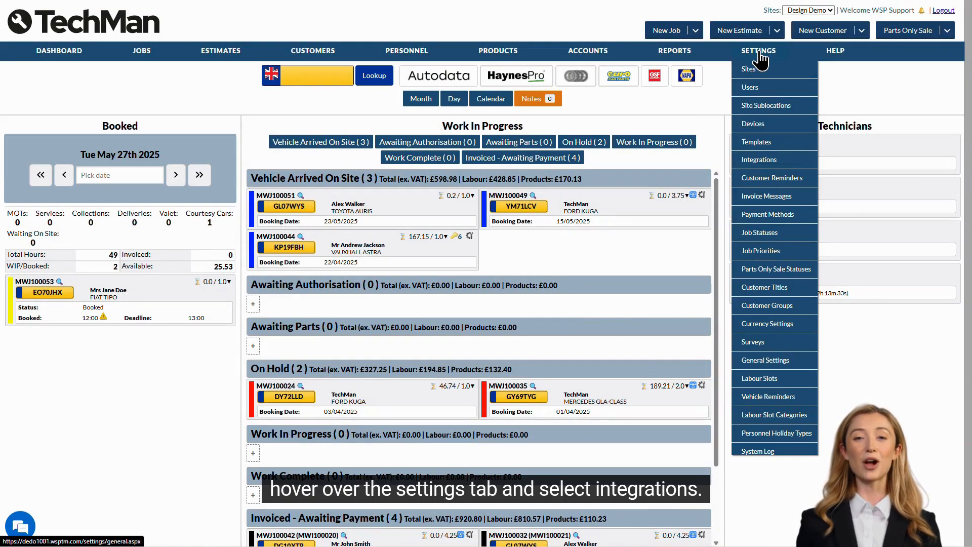
left_click(762, 160)
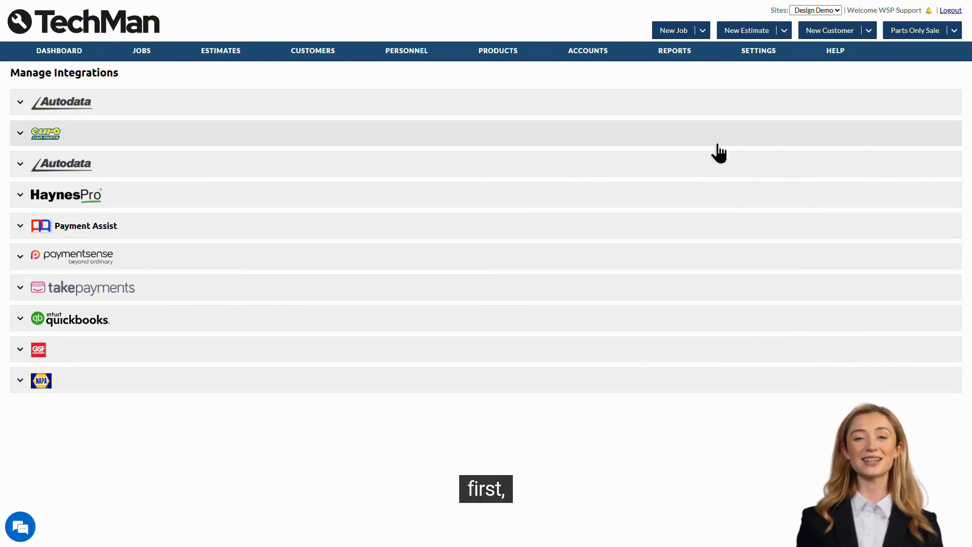
left_click(104, 137)
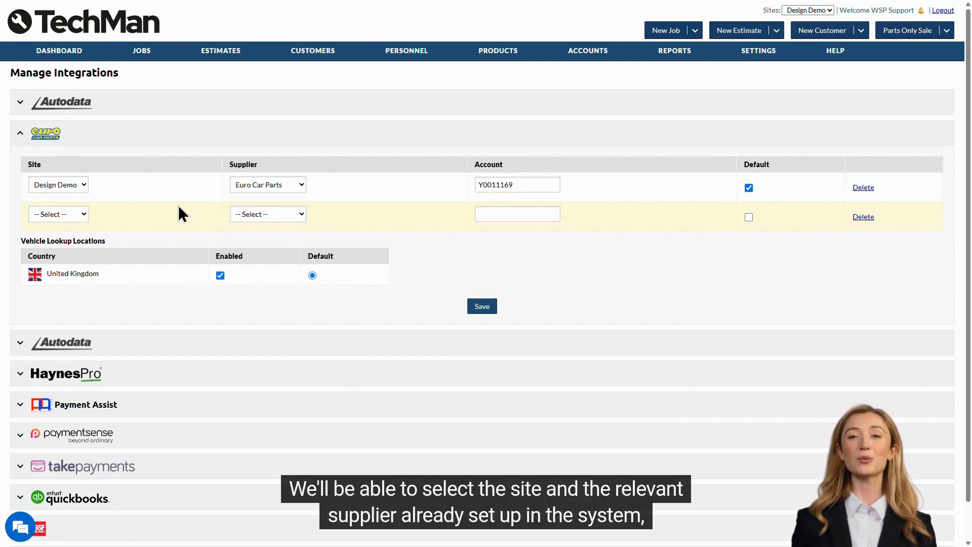
Review the Euro Car Parts site, supplier, account and default options, then collapse the section.
left_click(71, 186)
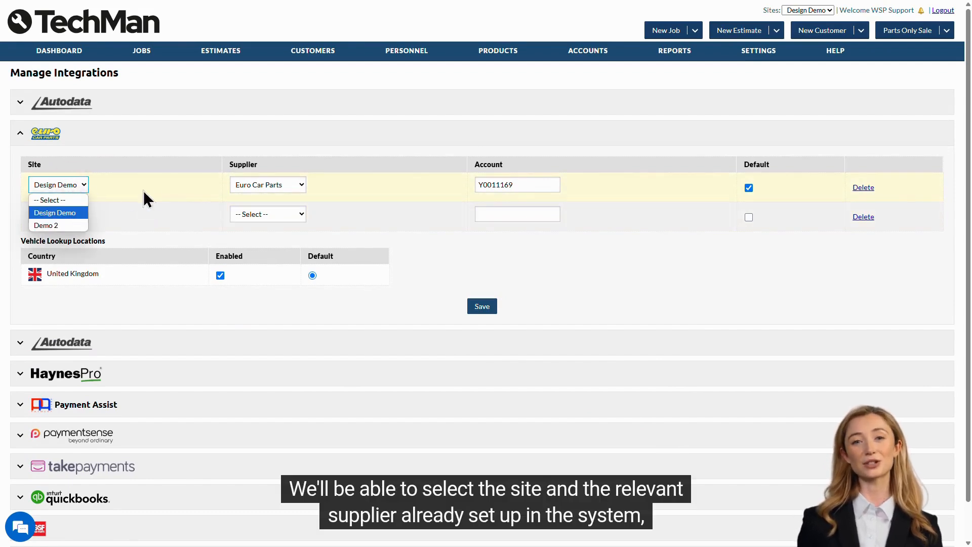
left_click(272, 183)
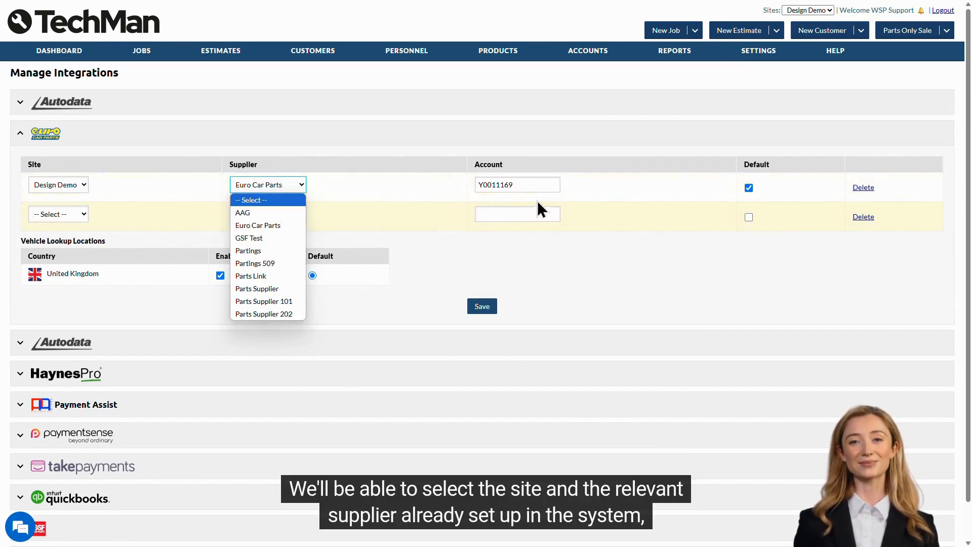
left_click(561, 185)
left_click_drag(560, 185, 450, 191)
left_click(542, 184)
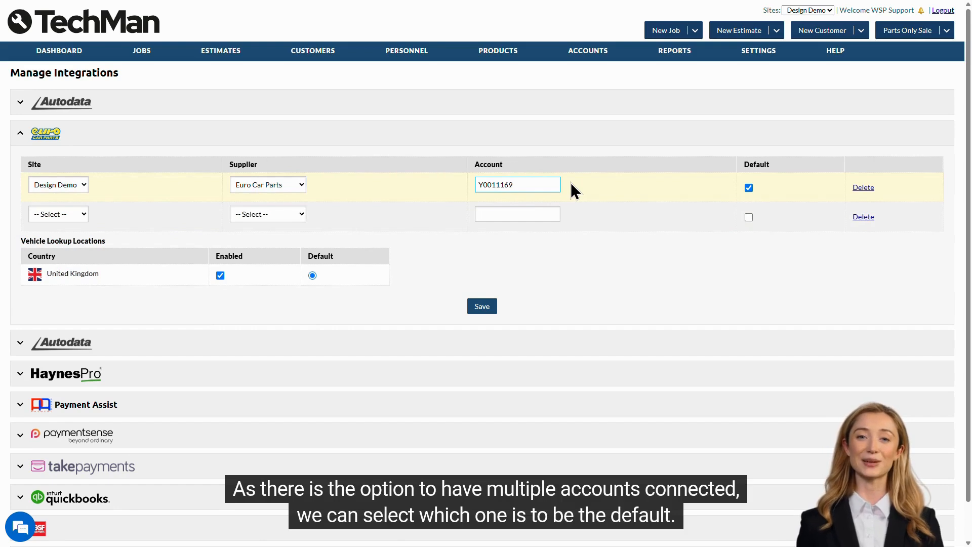
left_click(750, 190)
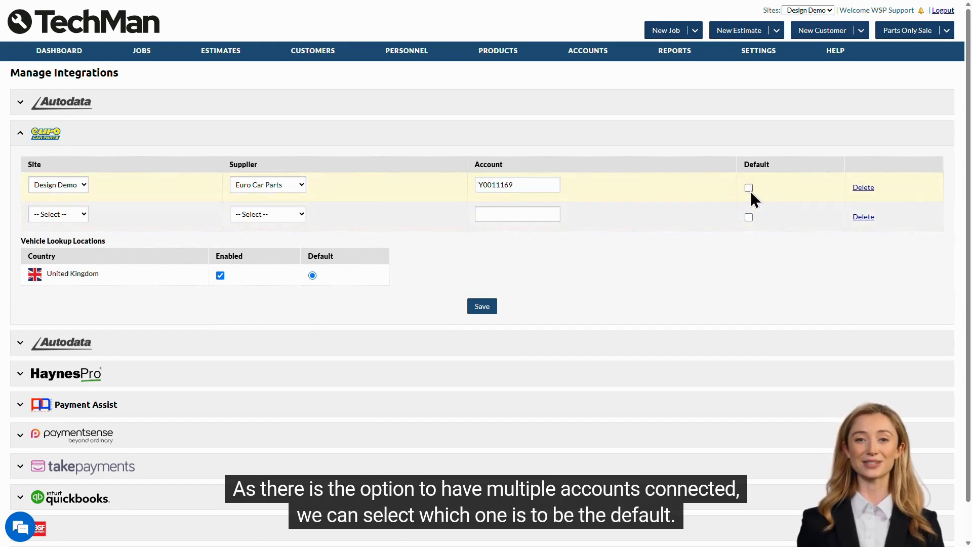
left_click(750, 190)
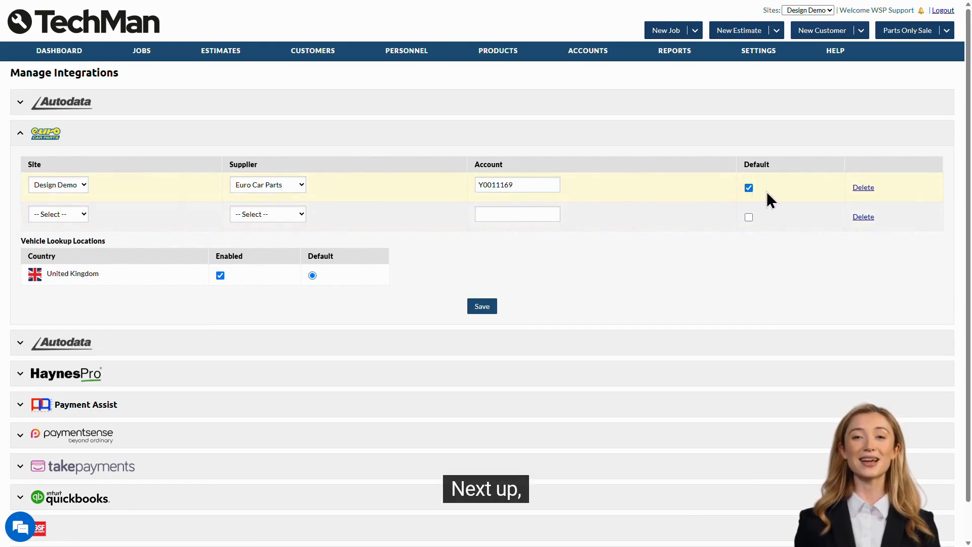
left_click(769, 147)
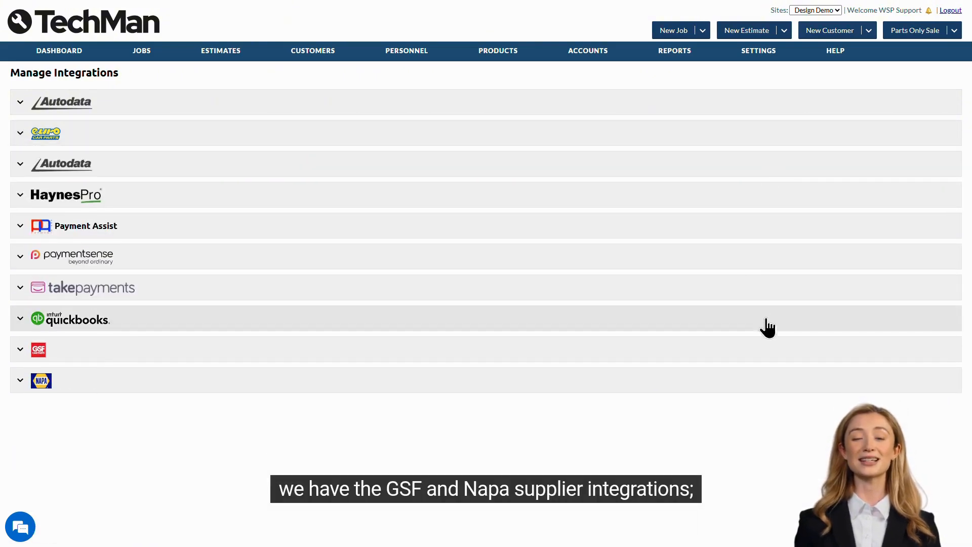
Expand and review the GSF and NAPA supplier integrations, then collapse them.
left_click(772, 354)
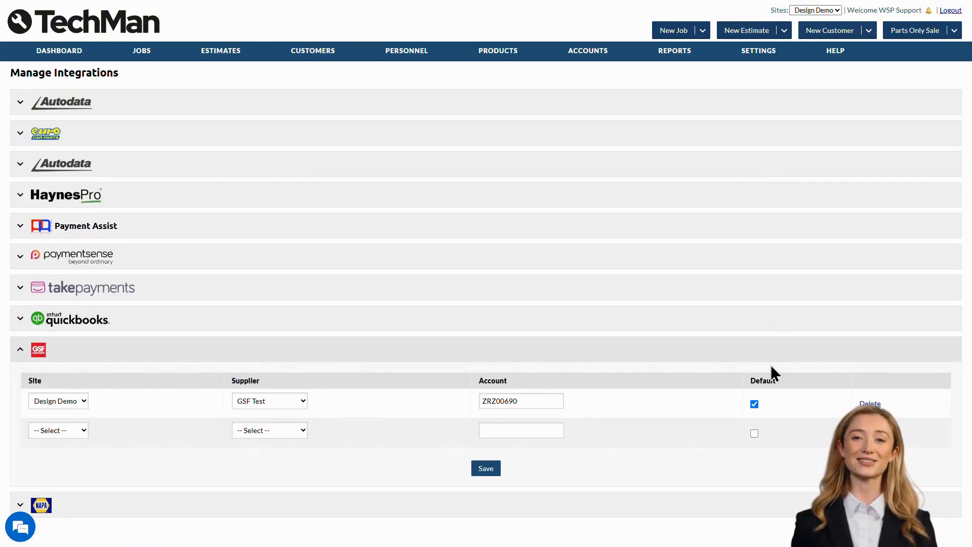
left_click(770, 501)
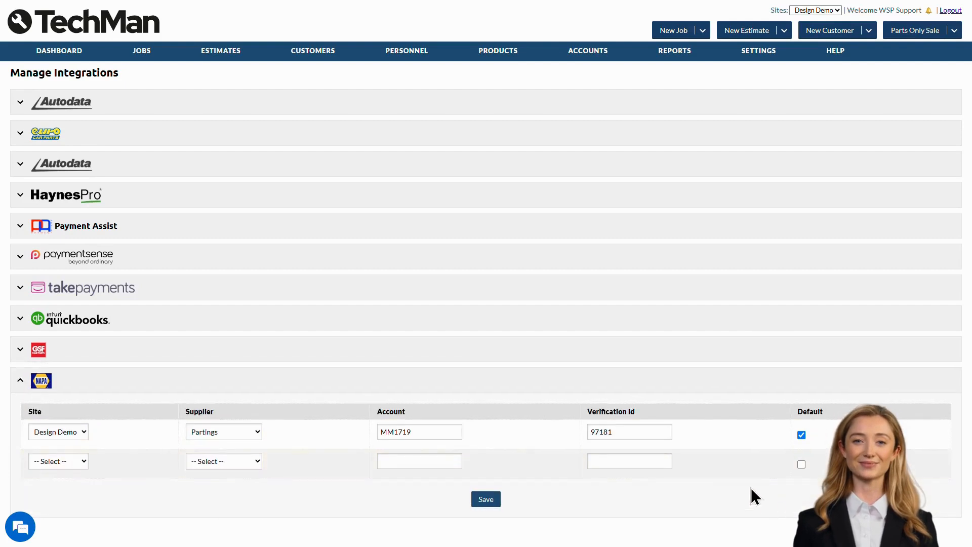
left_click(31, 357)
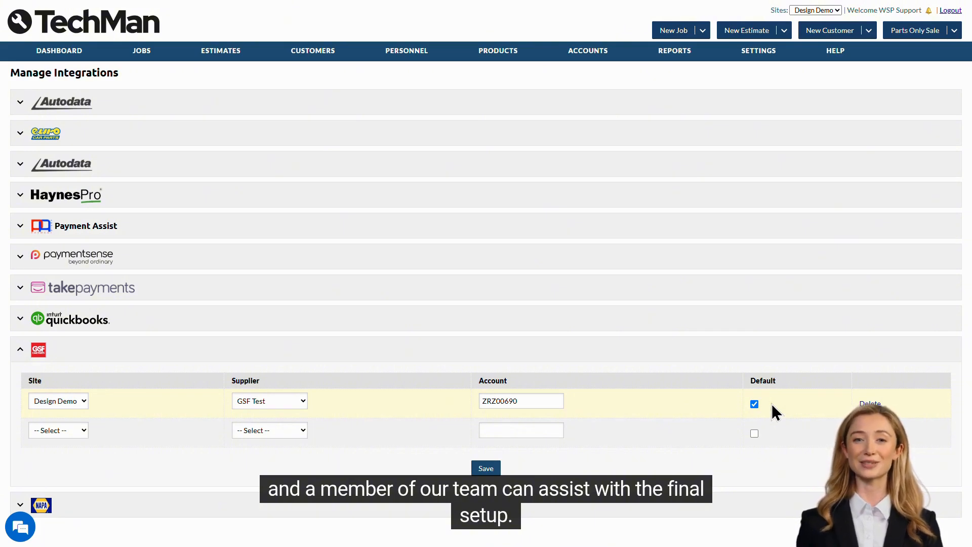
left_click(752, 355)
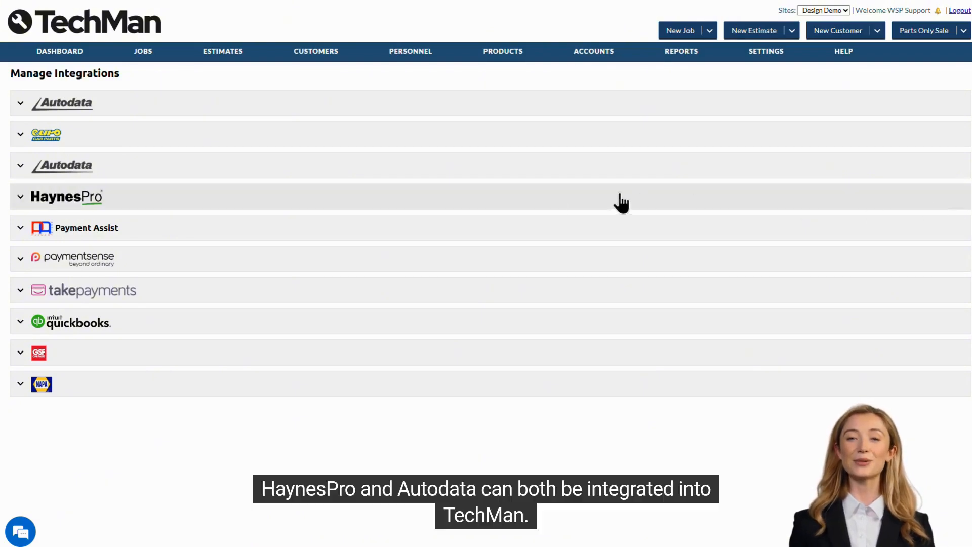
Expand Autodata and choose LAB1 - Standard Labour and MANSERV - Manufacturers Service as its default labour units.
left_click(368, 203)
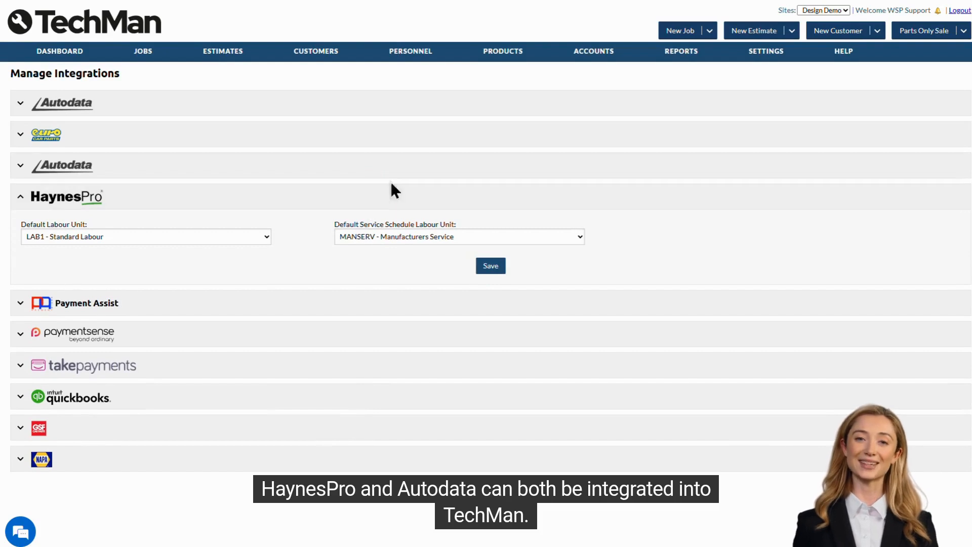
left_click(343, 163)
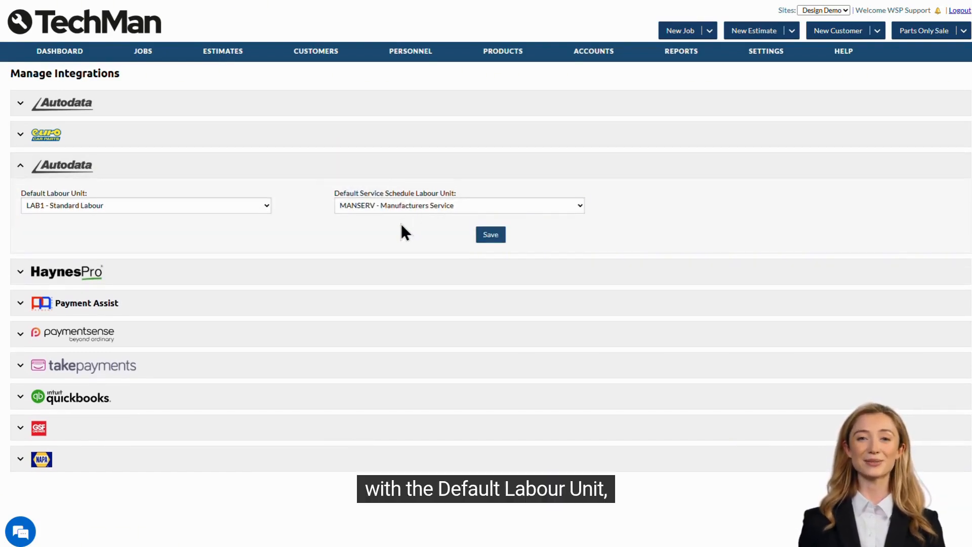
left_click(206, 204)
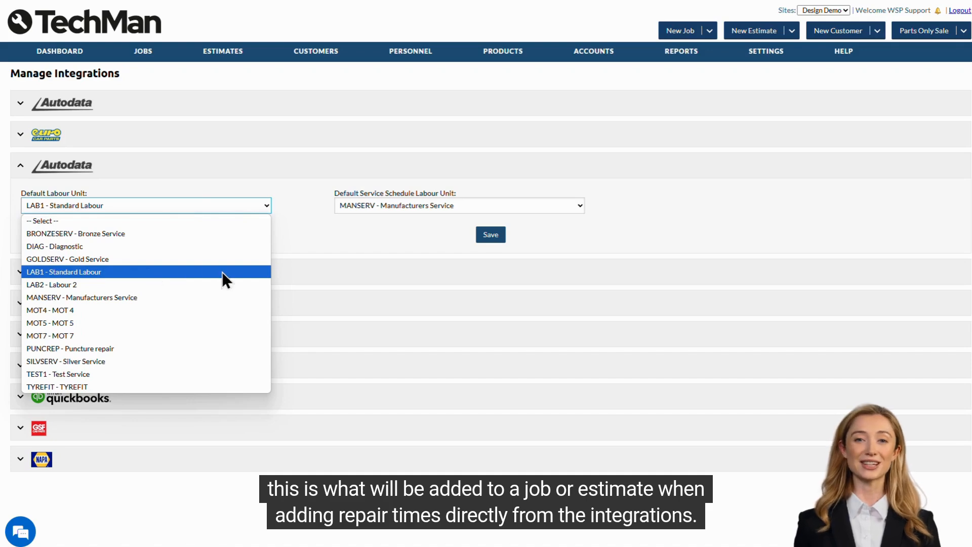
left_click(253, 271)
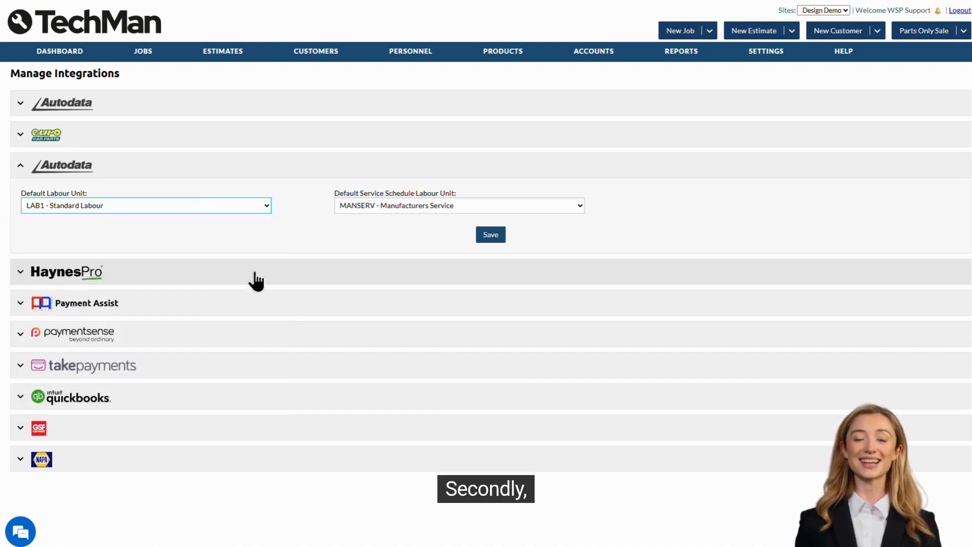
left_click(579, 206)
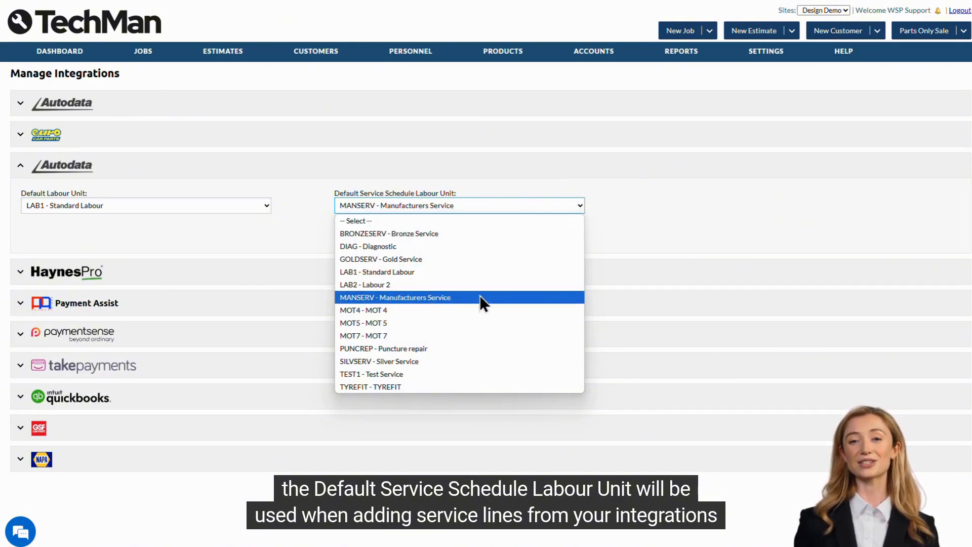
left_click(560, 297)
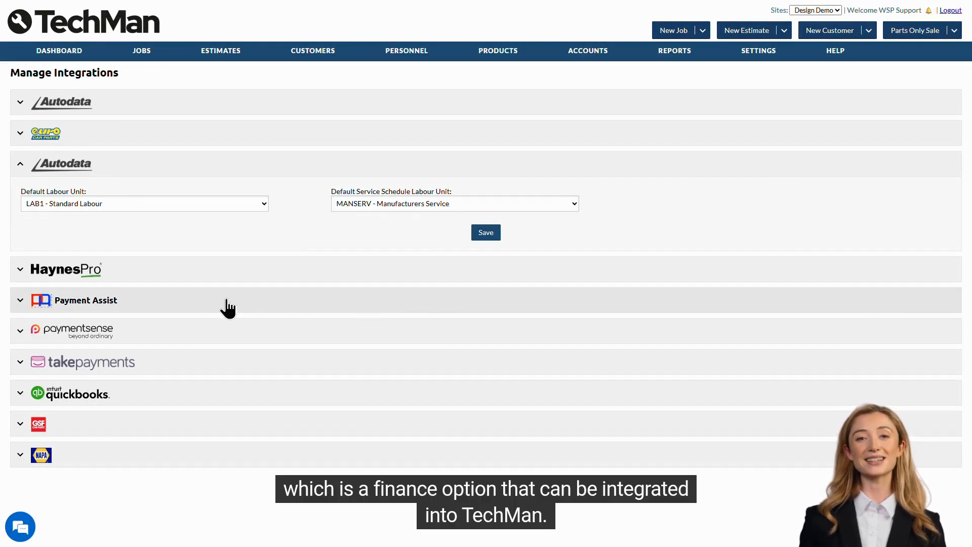
Expand the Payment Assist integration and examine its enable option, API key and API secret fields.
left_click(333, 302)
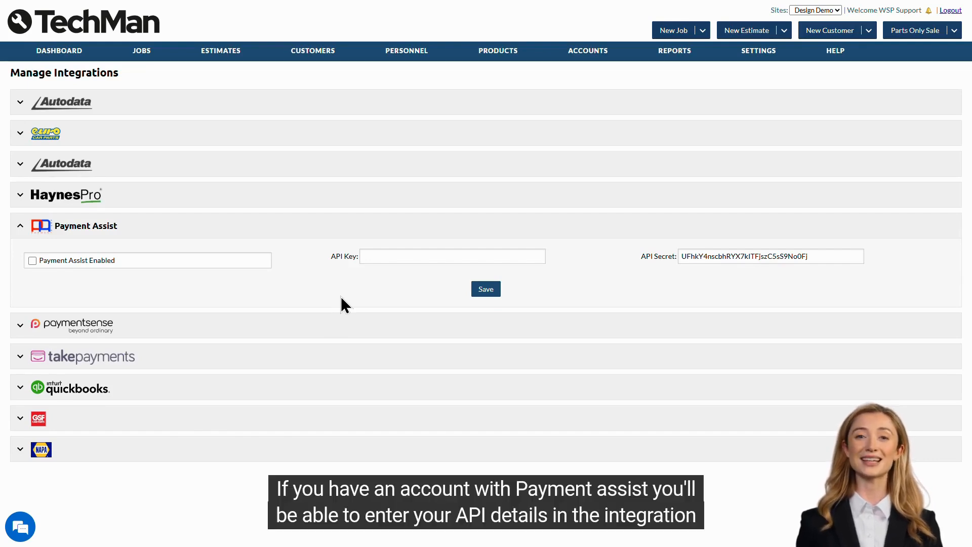
left_click(394, 257)
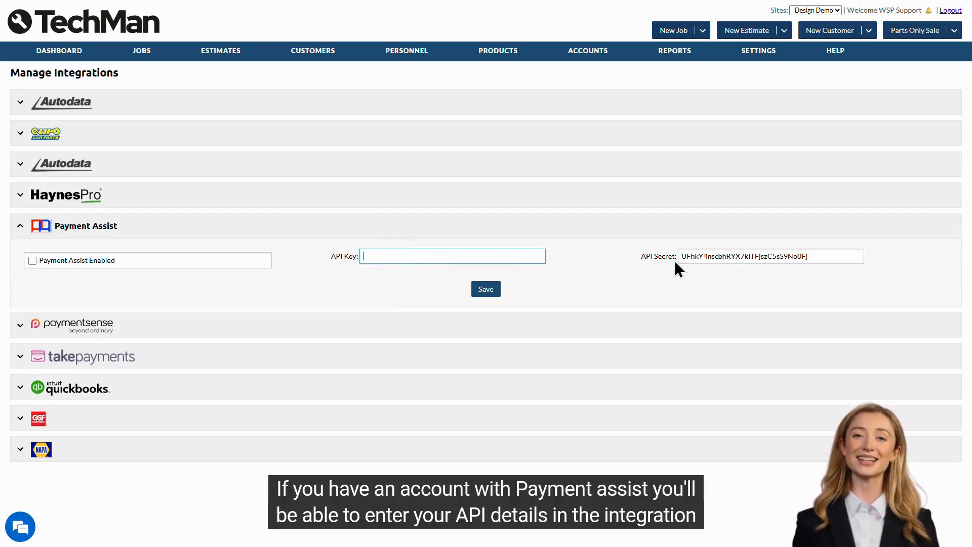
left_click(708, 254)
left_click(715, 289)
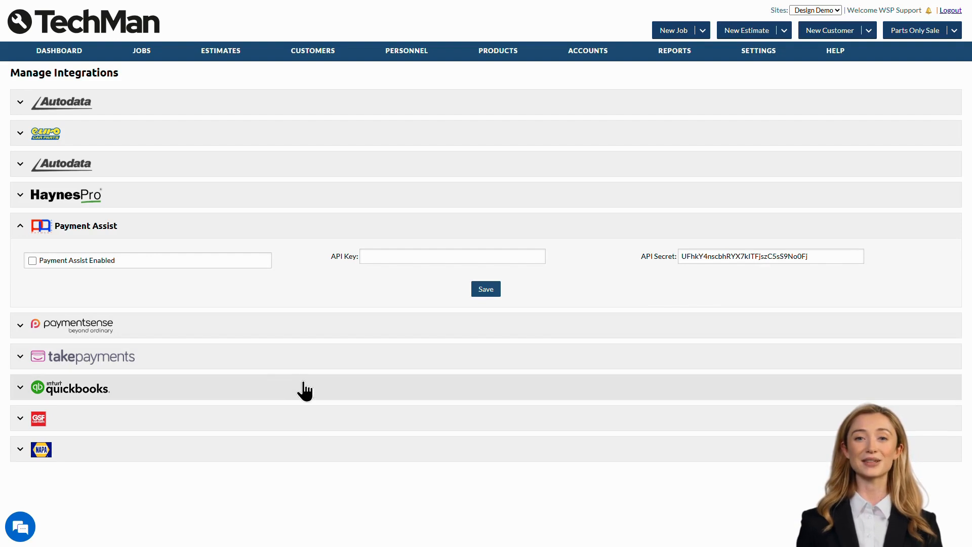
Expand and review the Paymentsense, takepayments and QuickBooks integrations, collapsing each in turn.
left_click(270, 334)
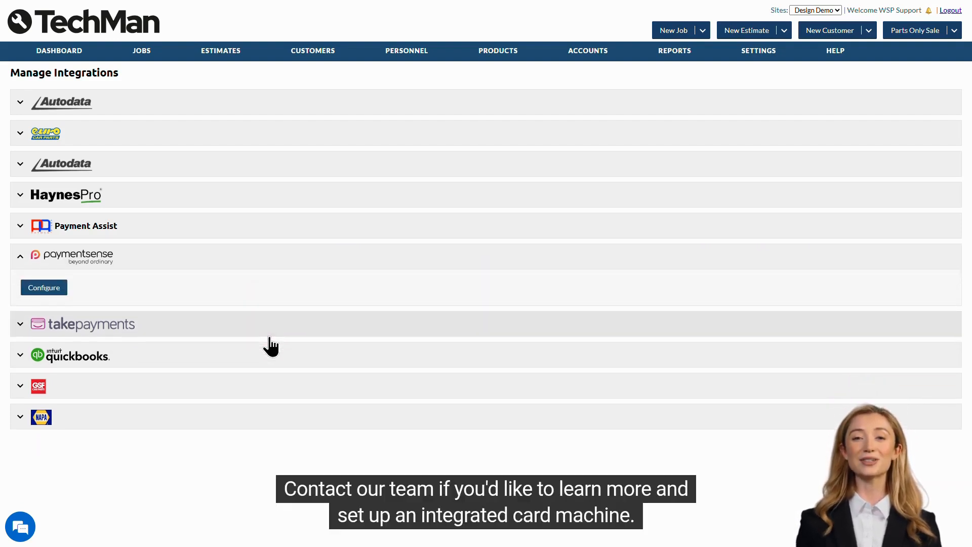
left_click(269, 336)
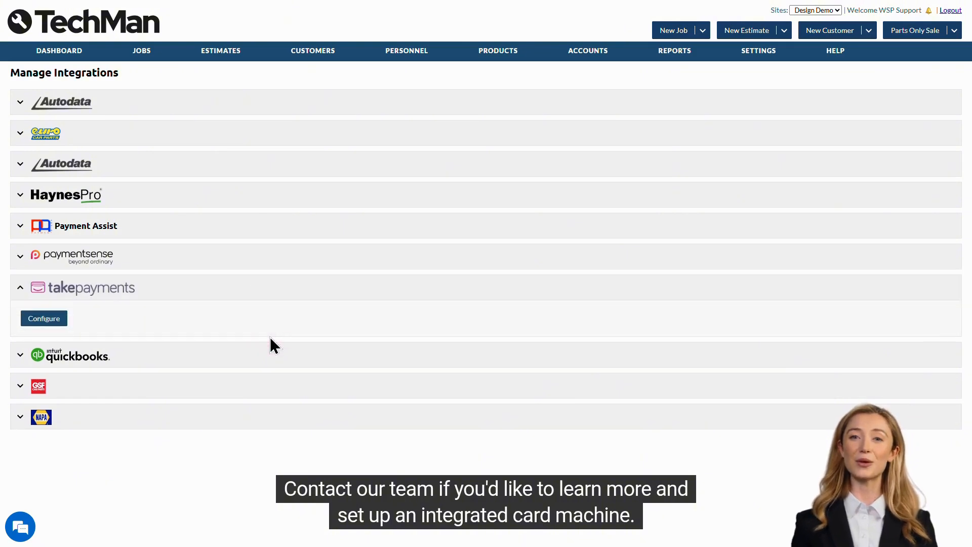
left_click(264, 299)
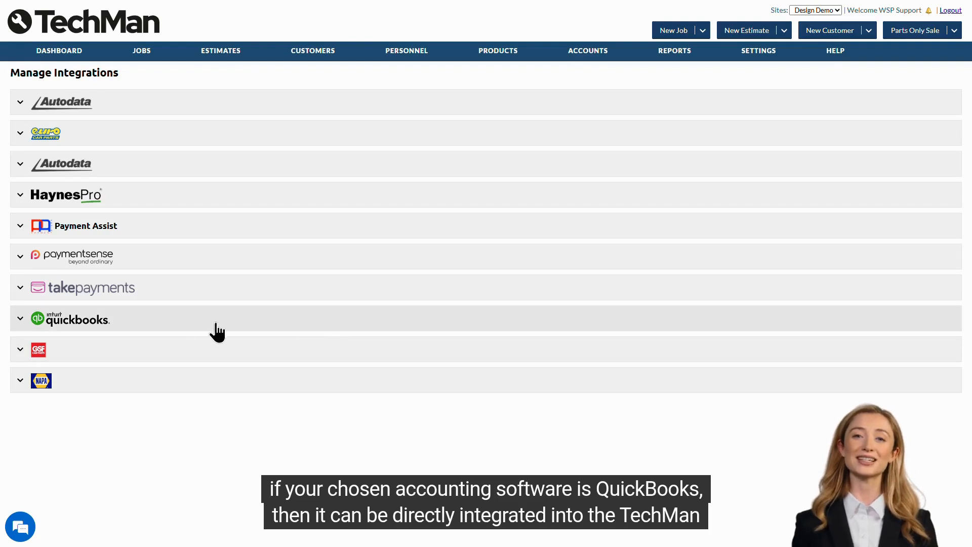
left_click(244, 331)
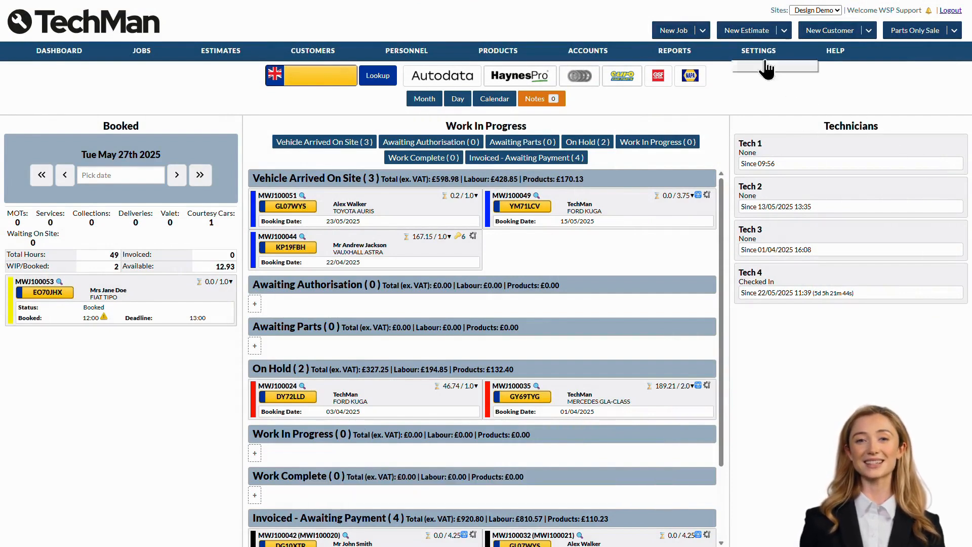
Open the job statuses list and view the Vehicle Arrived On Site status details.
mouse_move(758, 51)
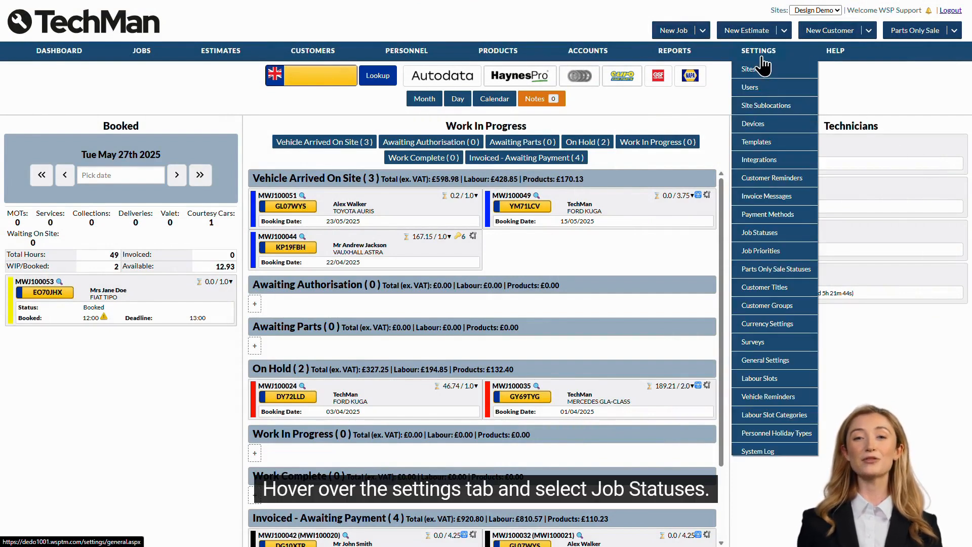
left_click(790, 235)
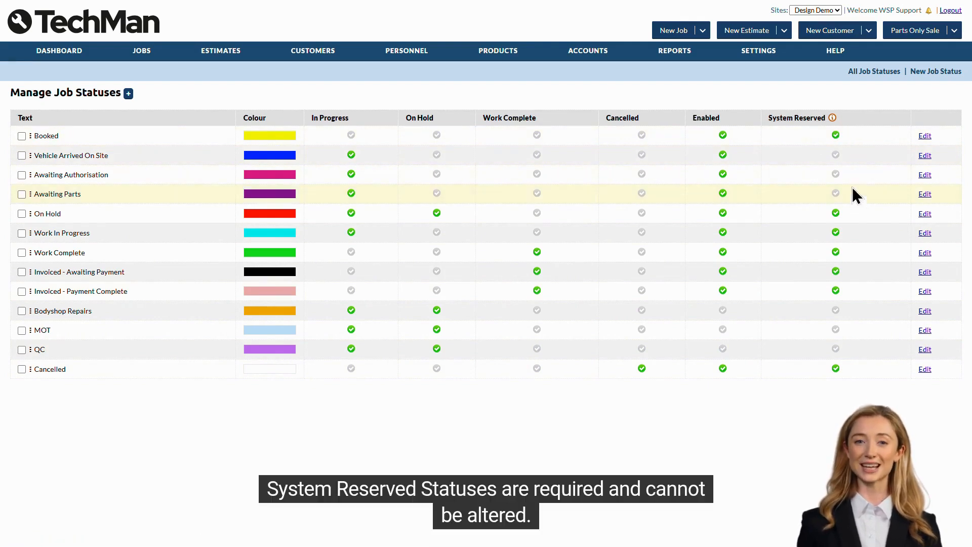
mouse_move(831, 120)
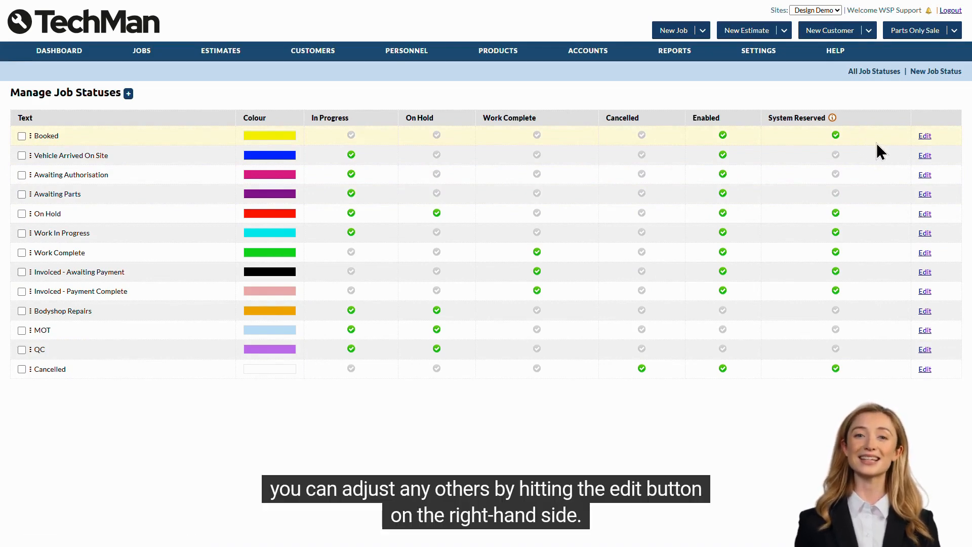
left_click(926, 155)
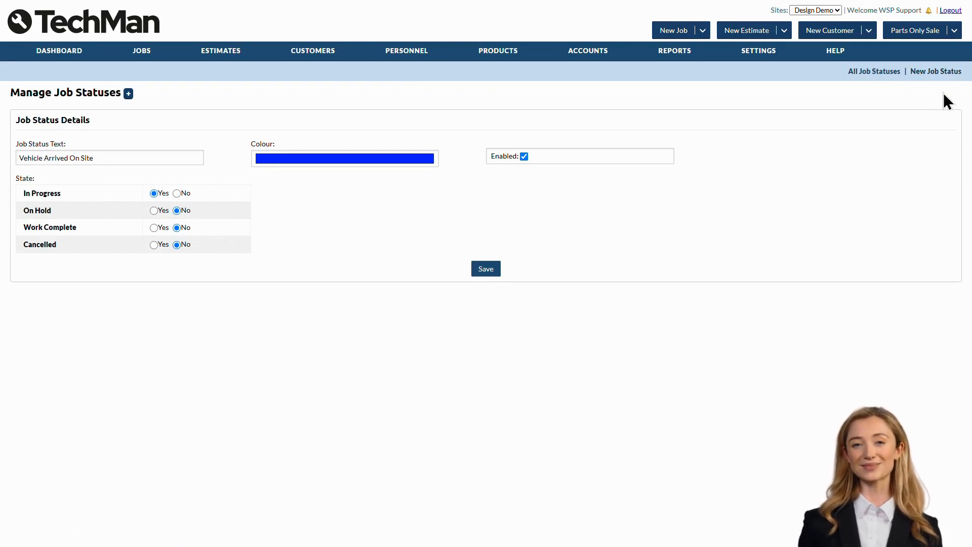
Open a new job status form and examine its text, colour, enabled and state fields.
left_click(129, 95)
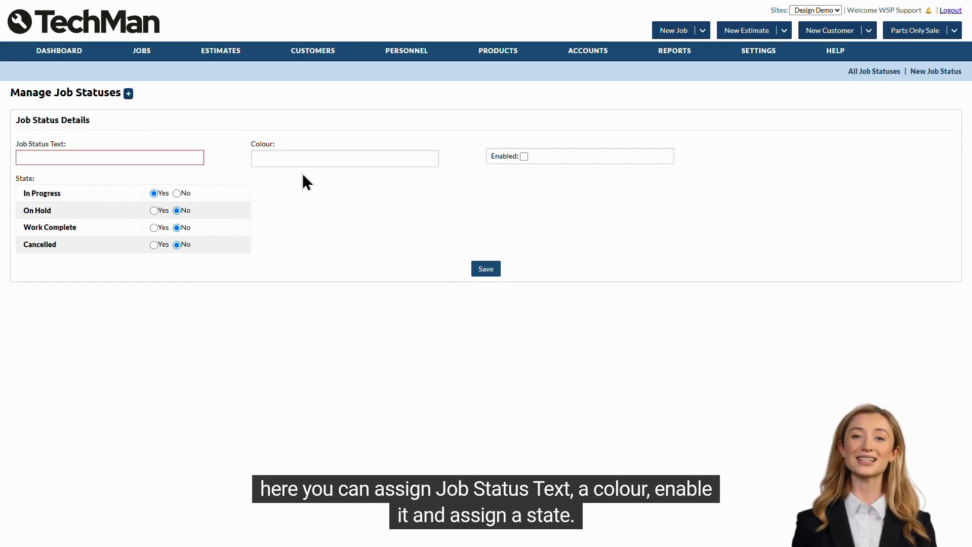
left_click(532, 172)
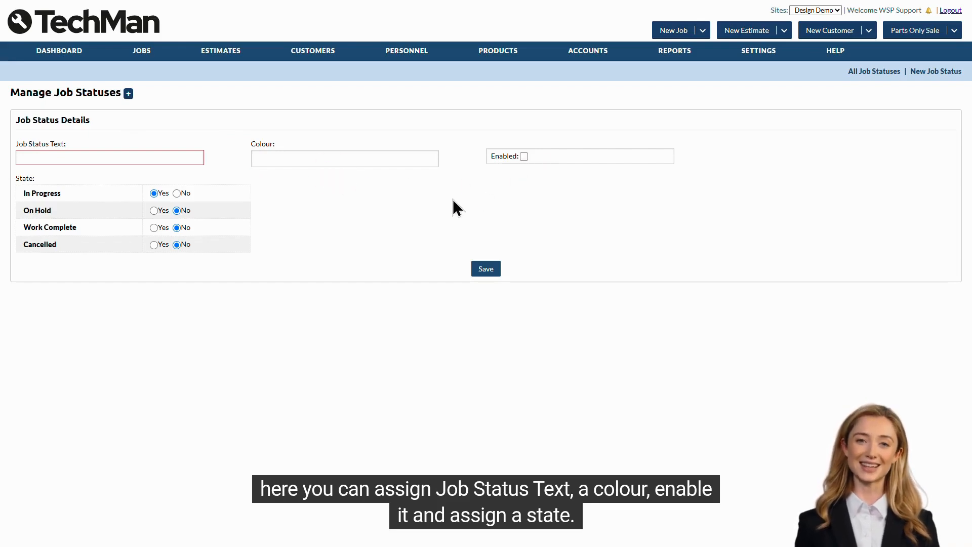
left_click(257, 215)
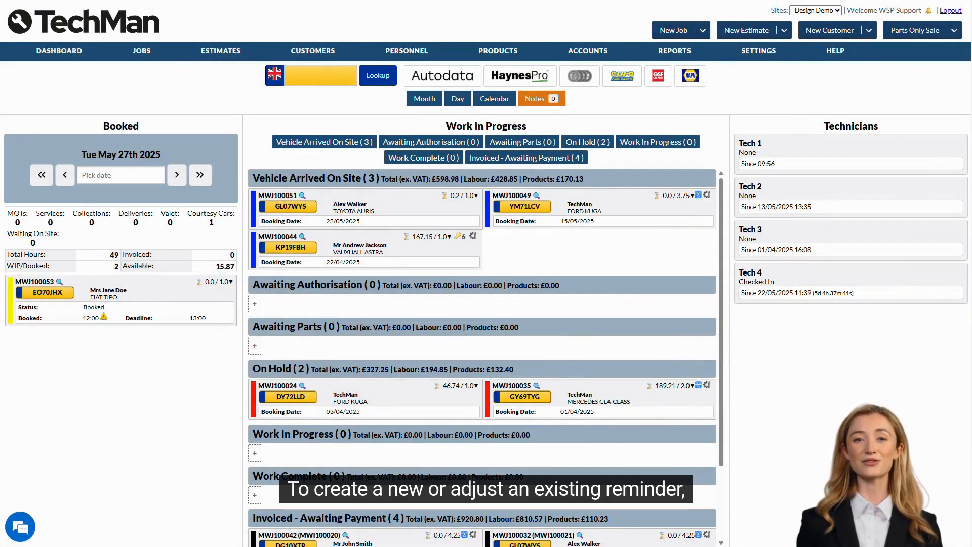
Open the vehicle reminders list and open the Next MOT reminder for editing.
mouse_move(754, 52)
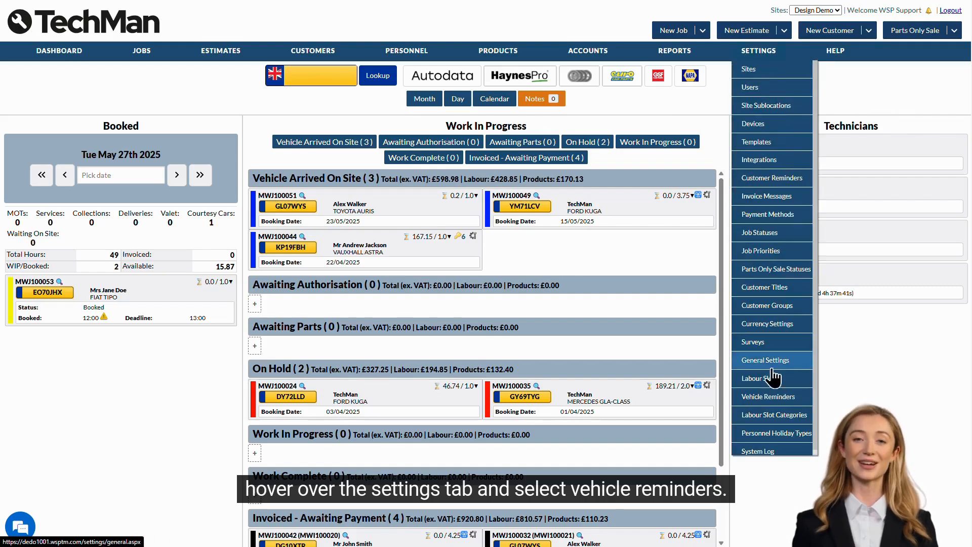
left_click(771, 398)
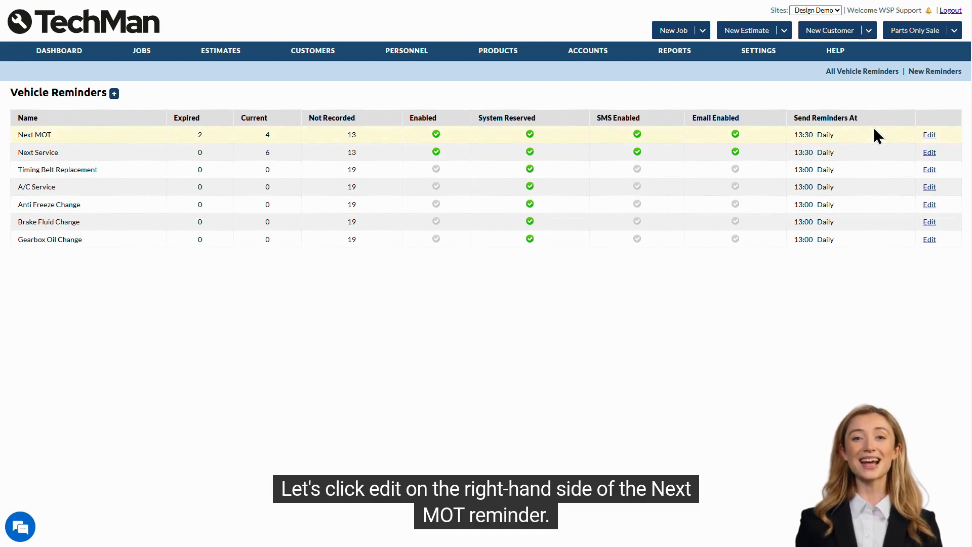
left_click(930, 134)
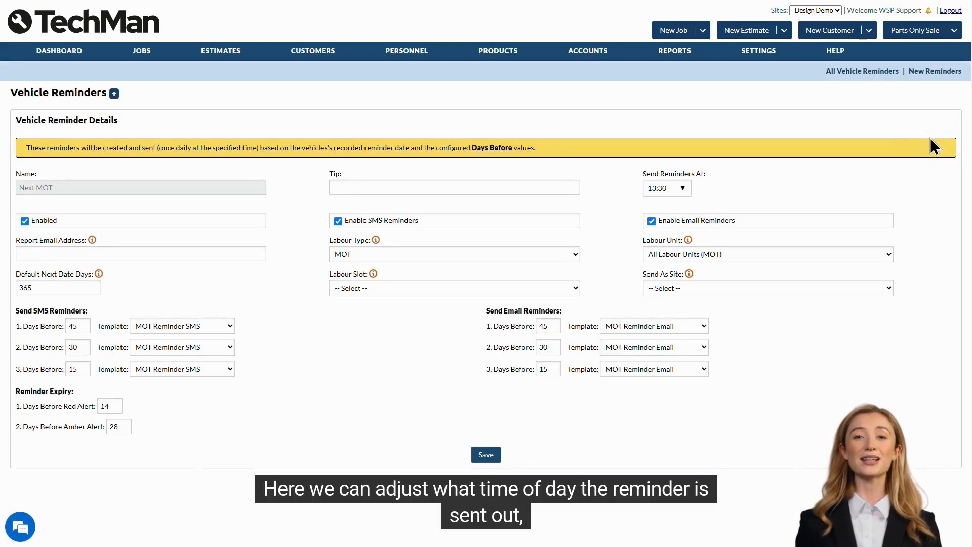
Examine the Next MOT reminder's send time, labour type and labour unit options without changing them.
left_click(681, 190)
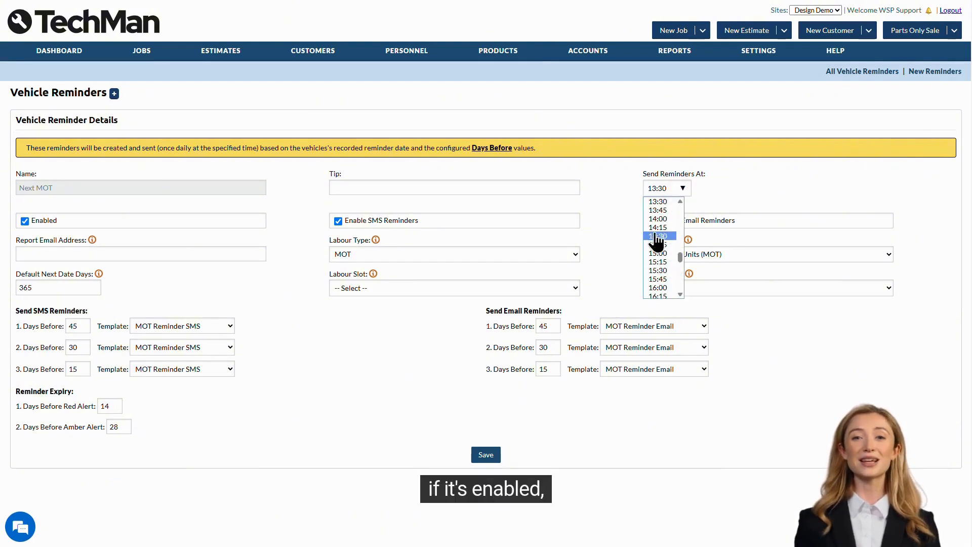
left_click(619, 228)
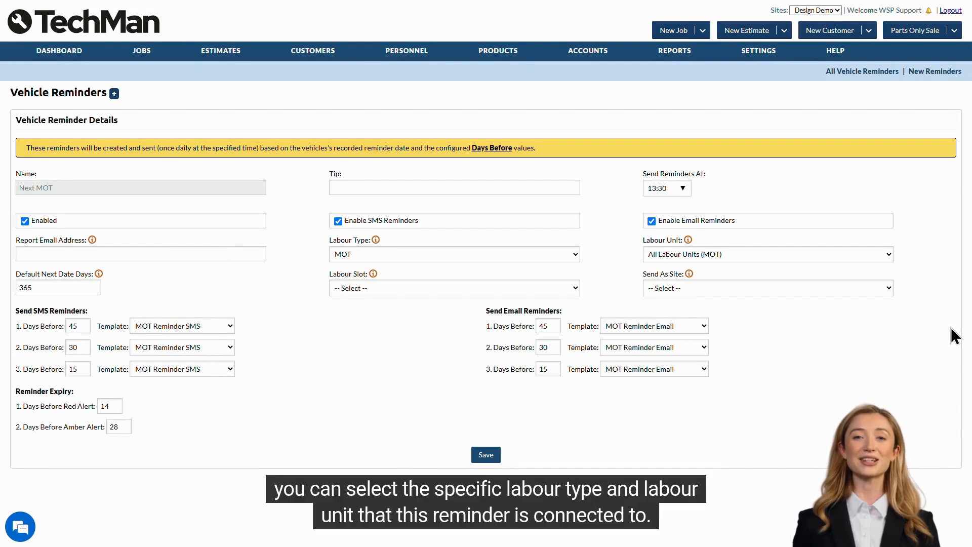
left_click(567, 255)
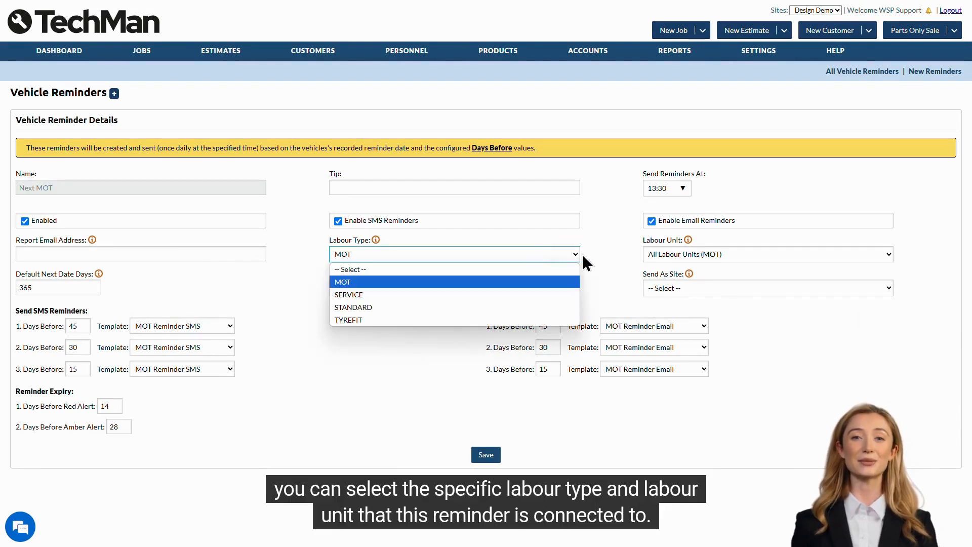
left_click(739, 254)
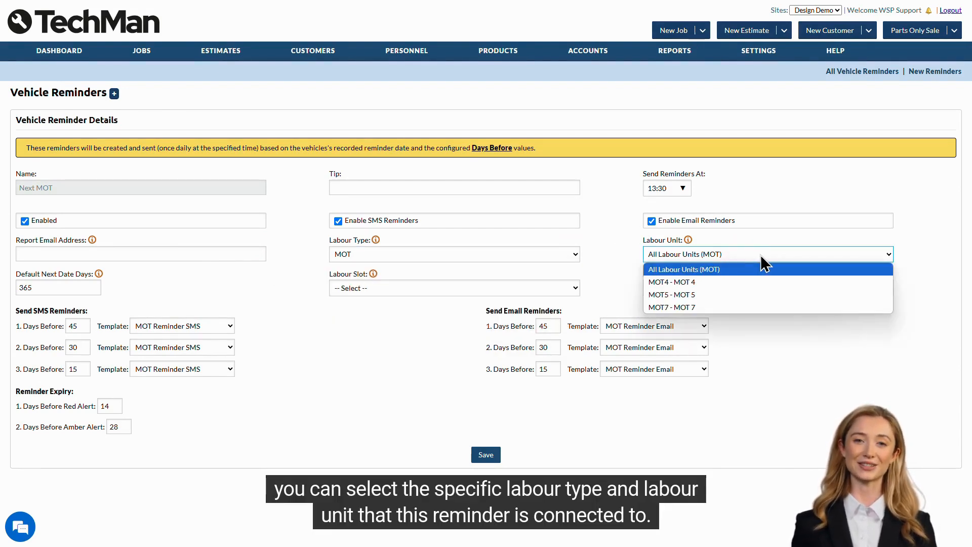
left_click(893, 255)
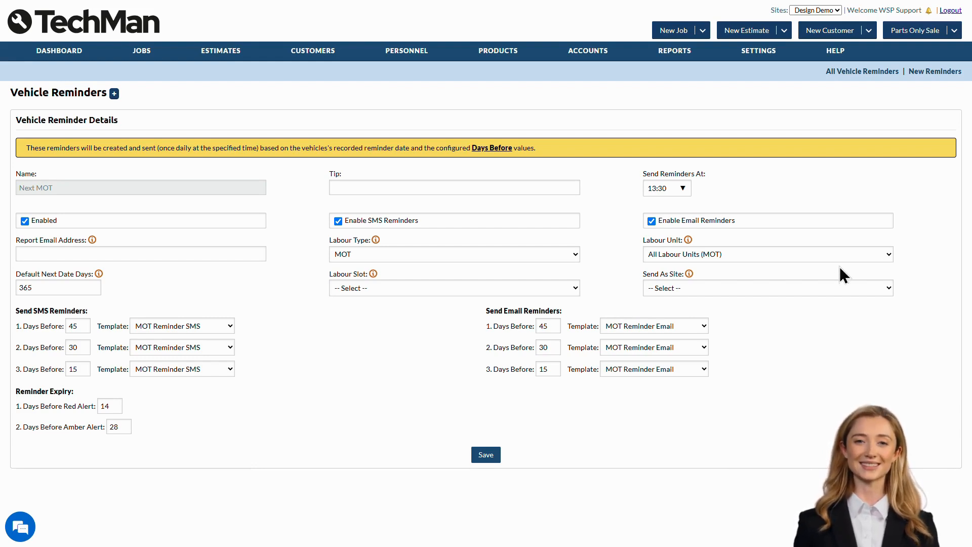
Examine the reminder's default next date days, SMS and email template choices, and reminder expiry alert days.
left_click(89, 289)
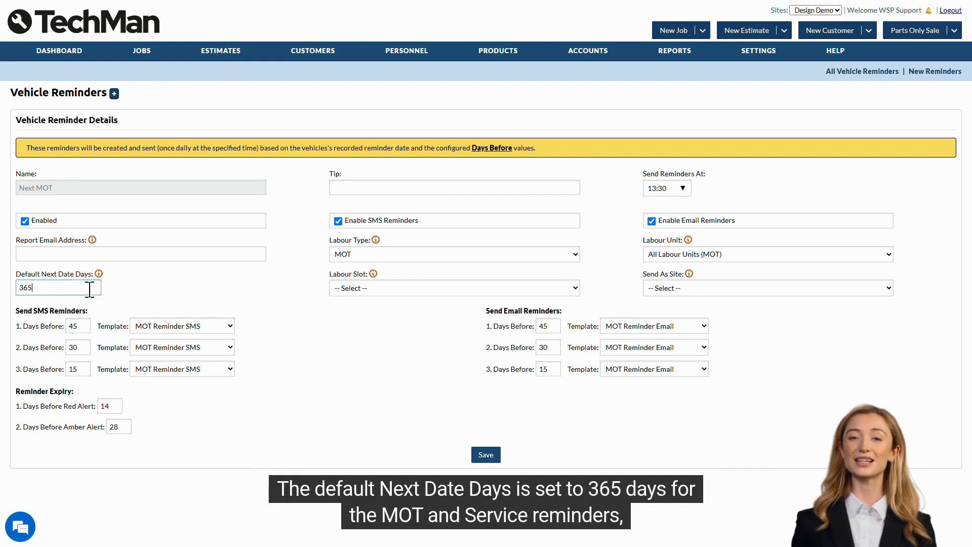
left_click(116, 298)
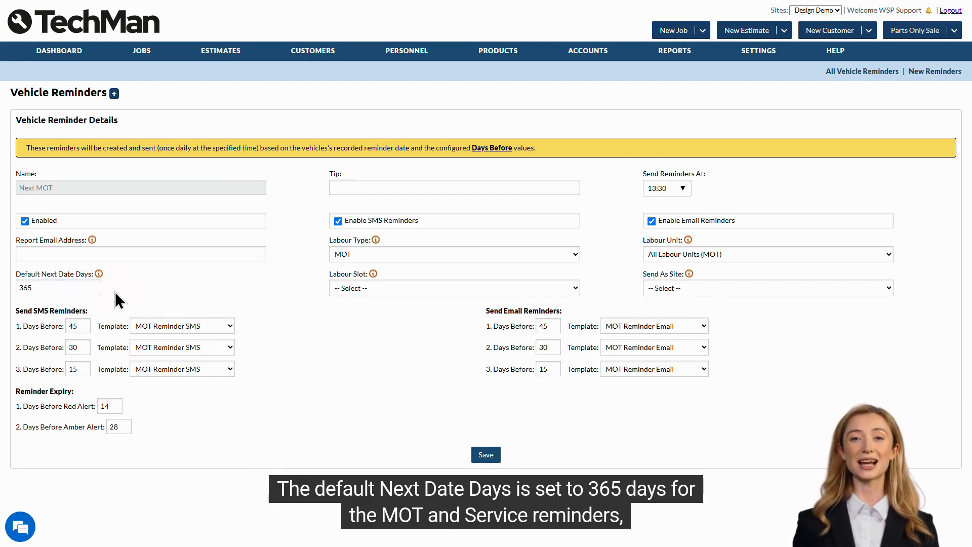
mouse_move(99, 275)
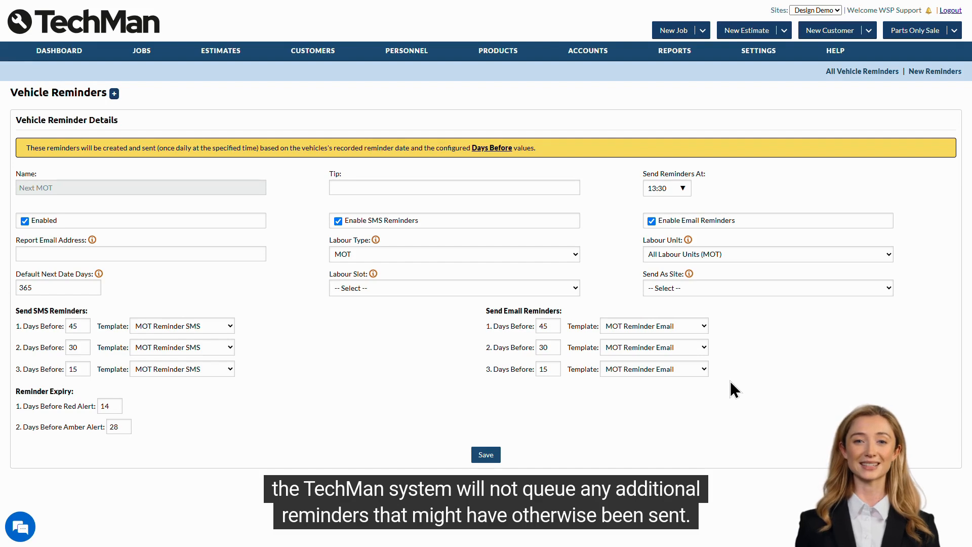
left_click(661, 327)
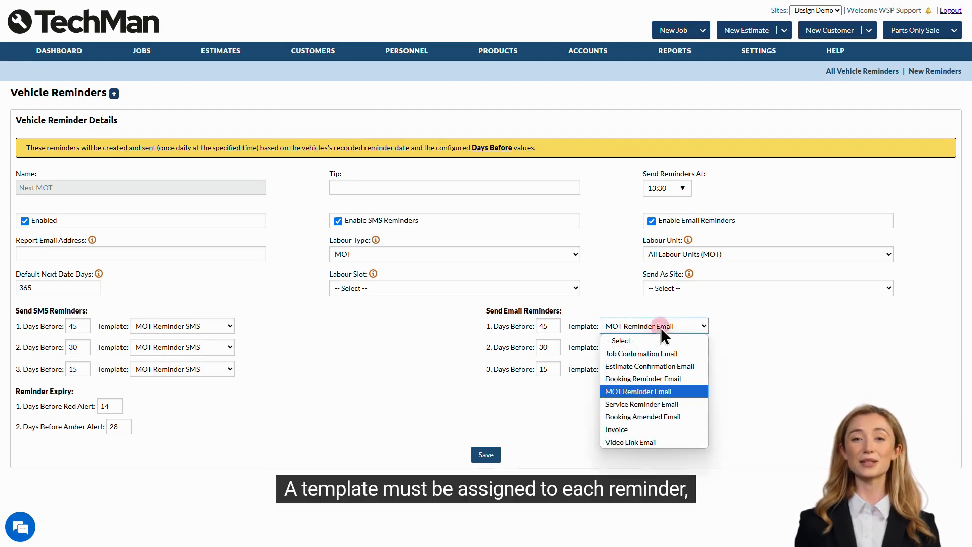
left_click(678, 391)
left_click(209, 324)
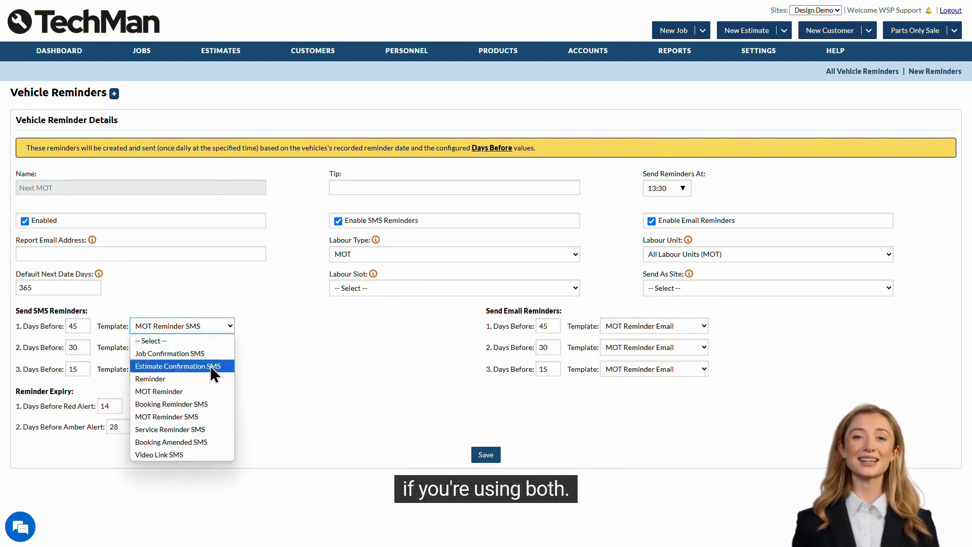
left_click(201, 414)
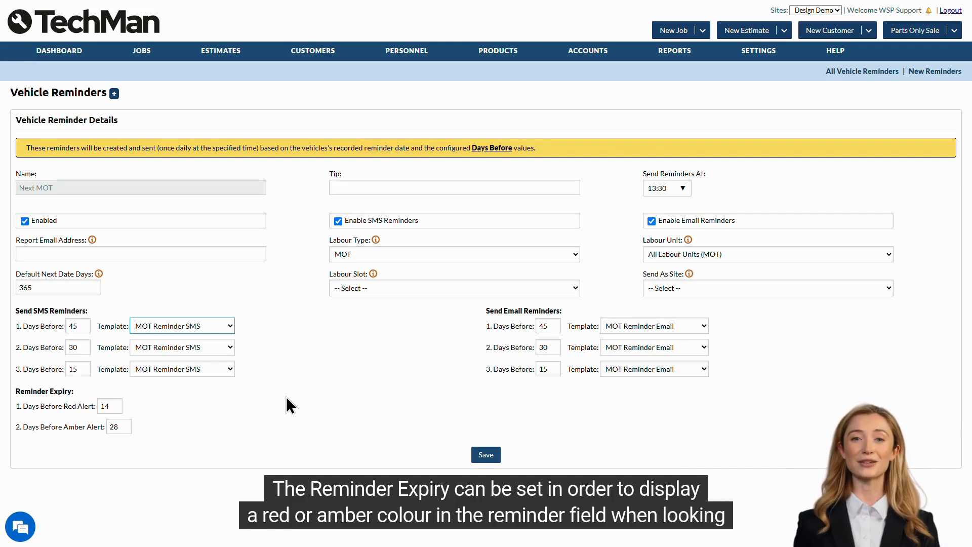
left_click(130, 405)
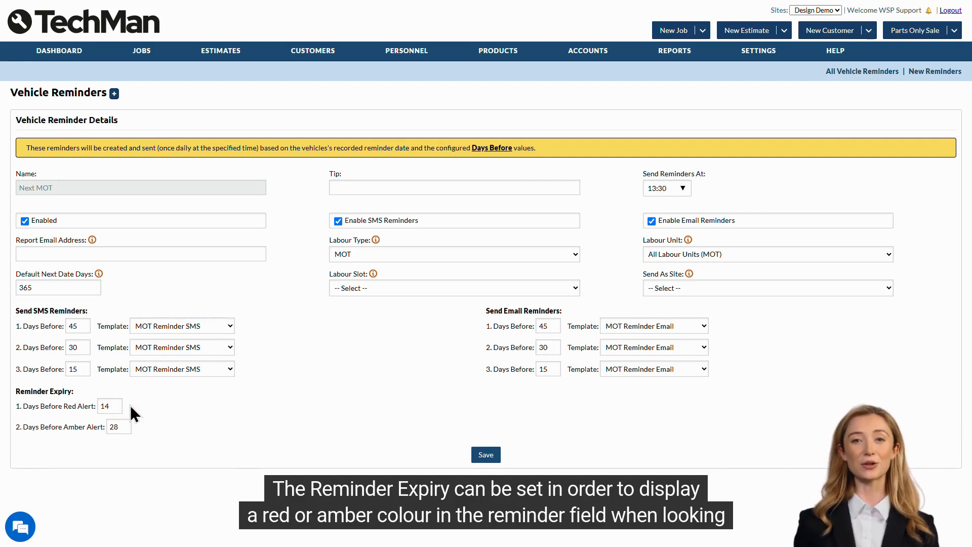